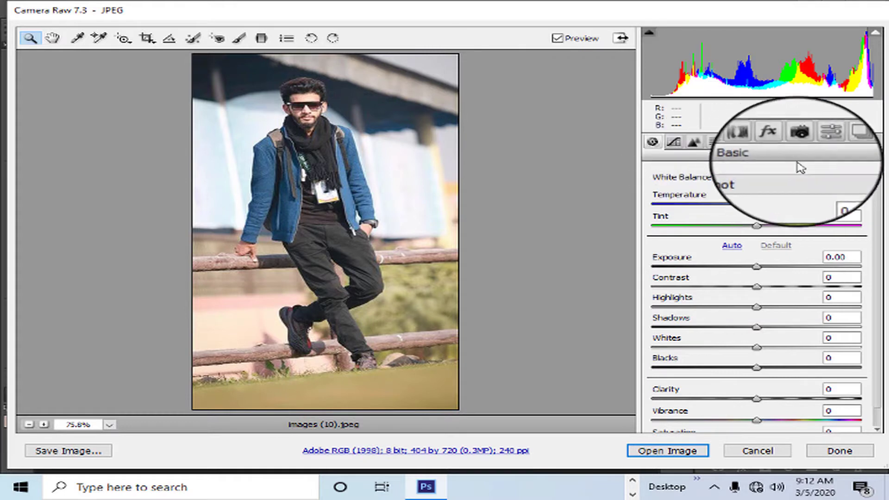
# Step: Apply the Moody Cinematic preset to the photo and set the exposure to +0.45
pyautogui.click(819, 141)
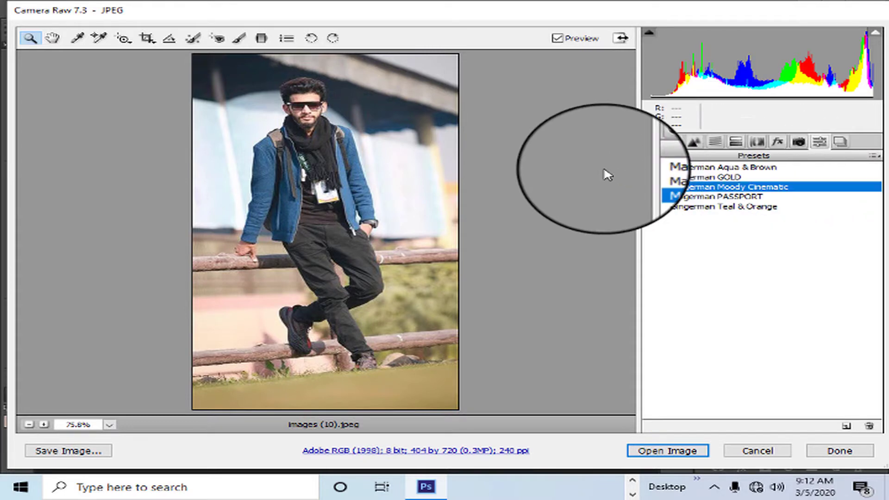
pyautogui.click(657, 144)
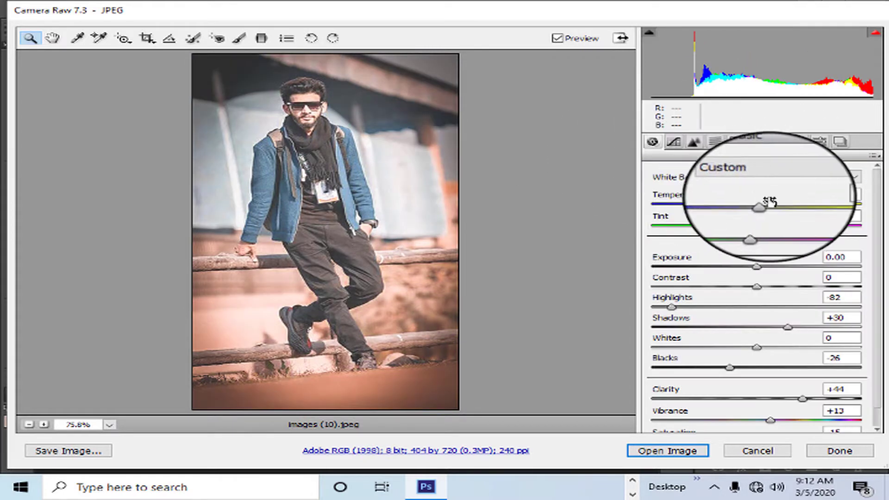
pyautogui.moveTo(767, 268); pyautogui.dragTo(770, 277)
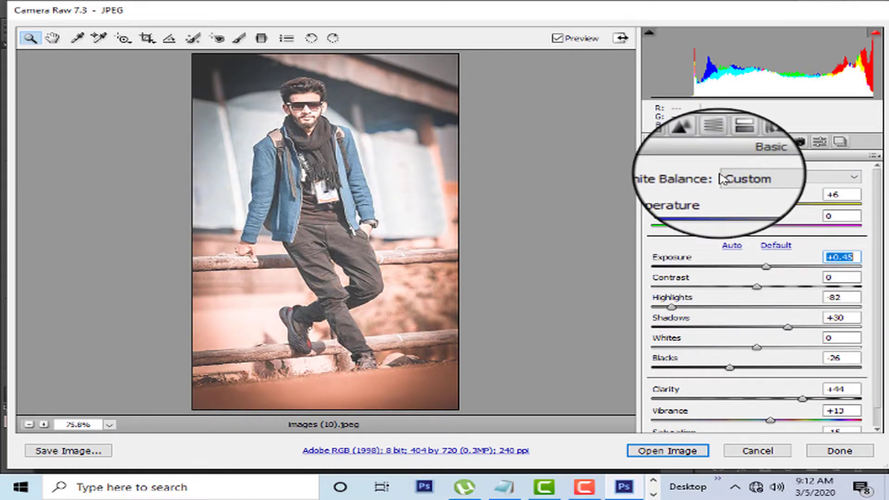
# Step: Adjust the HSL values: Yellows hue +33, Yellows saturation +100 and Greens luminance +21
pyautogui.click(714, 142)
pyautogui.moveTo(750, 279); pyautogui.dragTo(826, 294)
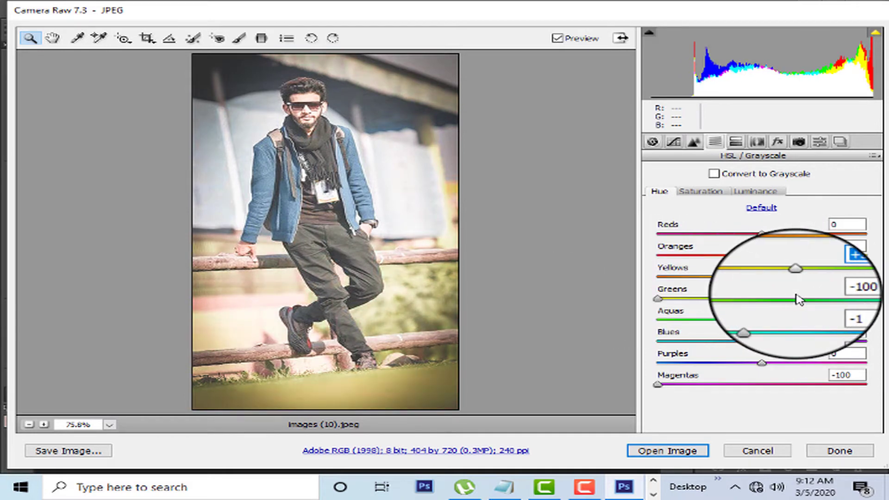
pyautogui.click(700, 195)
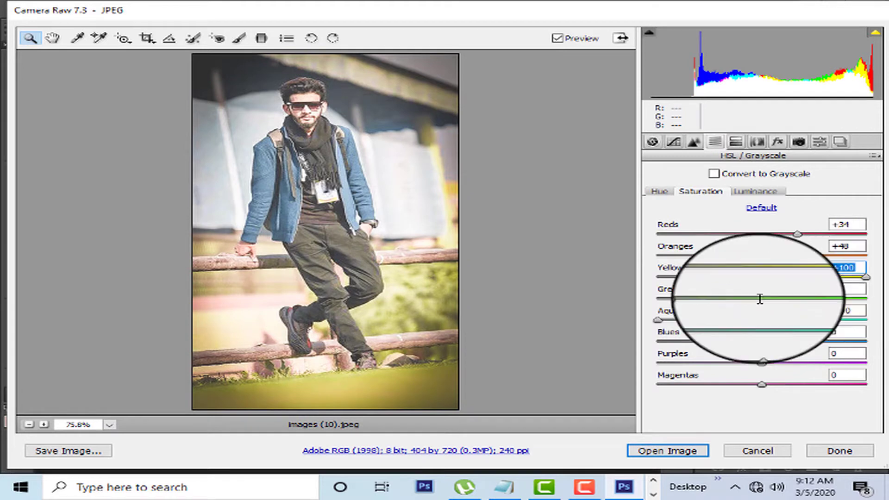
pyautogui.click(754, 191)
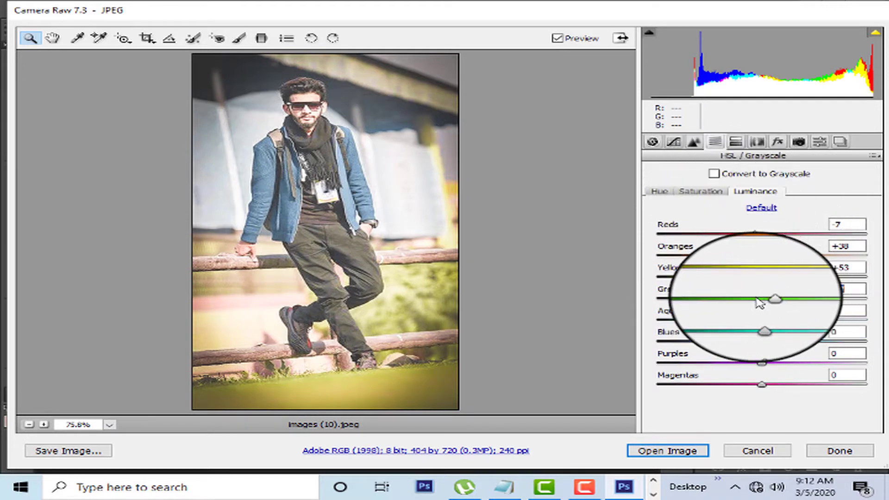
pyautogui.moveTo(774, 298); pyautogui.dragTo(808, 302)
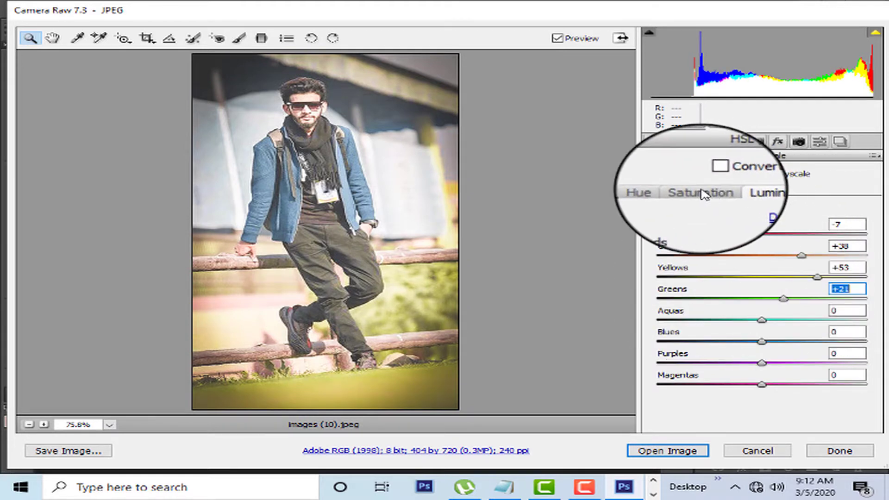
# Step: Refine the HSL hues, setting Yellows to +60, Greens to +100 and Aquas to -7
pyautogui.click(659, 191)
pyautogui.moveTo(744, 298); pyautogui.dragTo(660, 322)
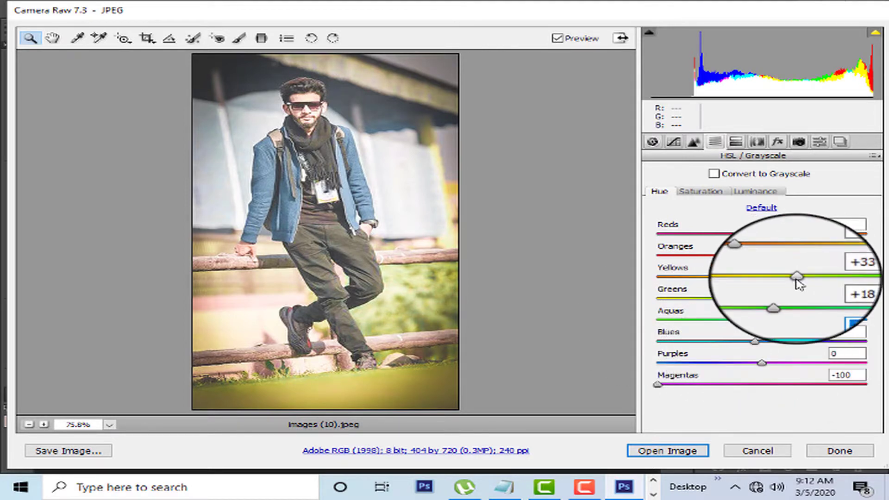
pyautogui.moveTo(796, 277); pyautogui.dragTo(853, 291)
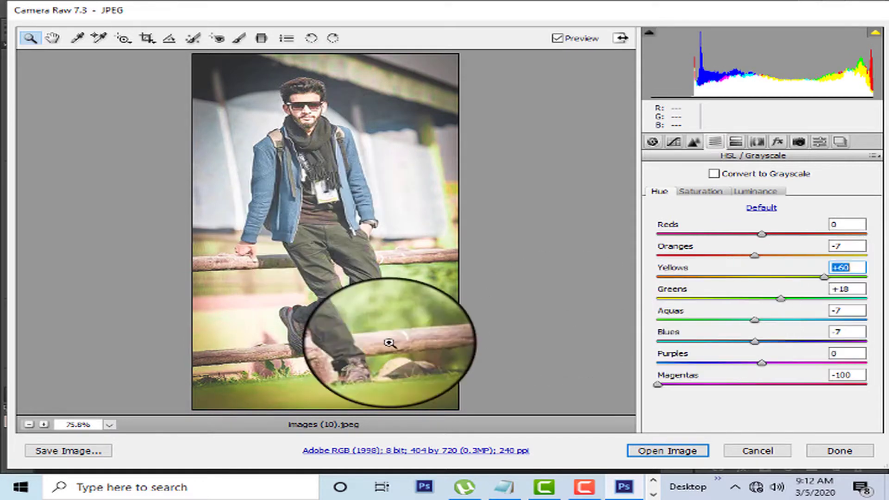
pyautogui.moveTo(782, 300)
pyautogui.mouseDown()
pyautogui.moveTo(823, 296)
pyautogui.moveTo(779, 305)
pyautogui.mouseUp()
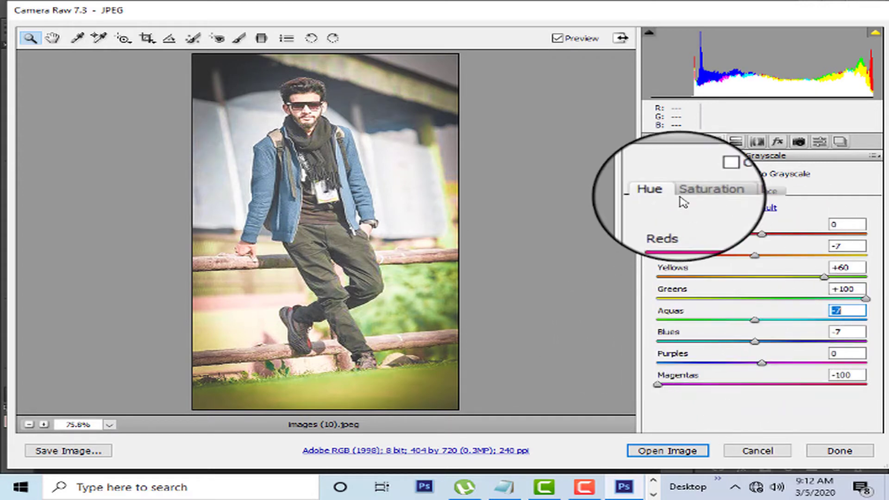
# Step: Set the Greens saturation to +90 and the Greens luminance to +21
pyautogui.click(695, 191)
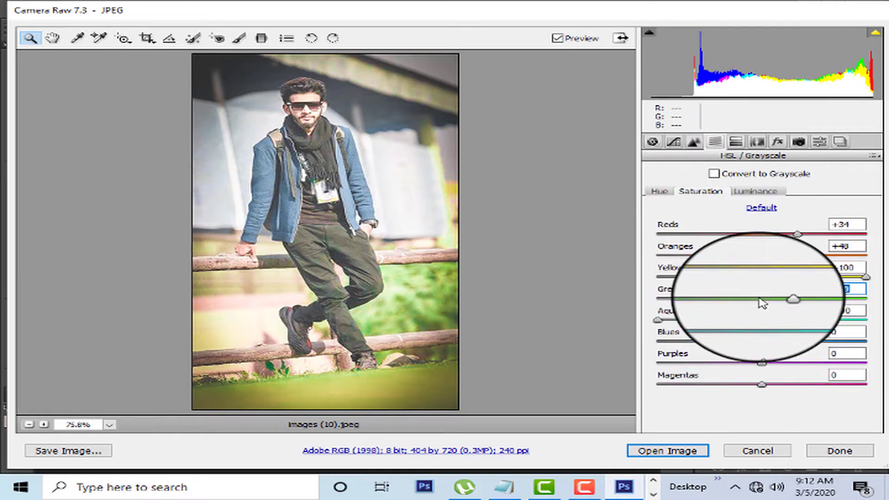
pyautogui.moveTo(762, 303); pyautogui.dragTo(836, 303)
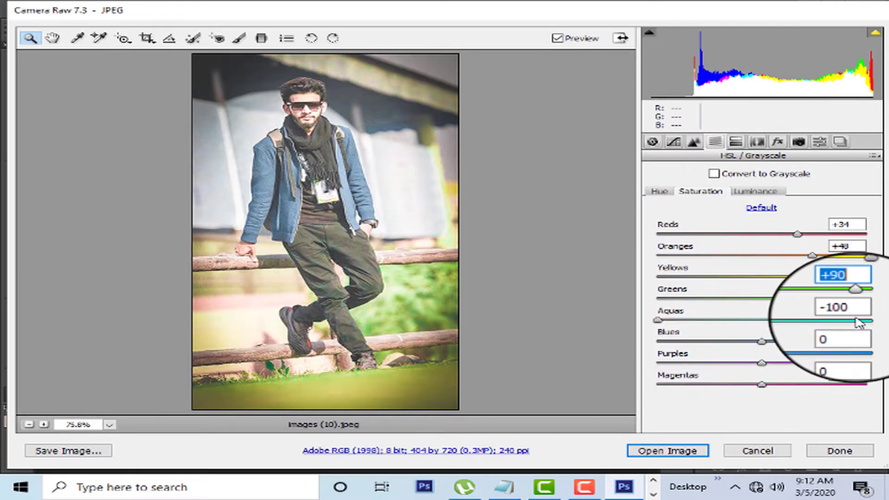
pyautogui.click(755, 192)
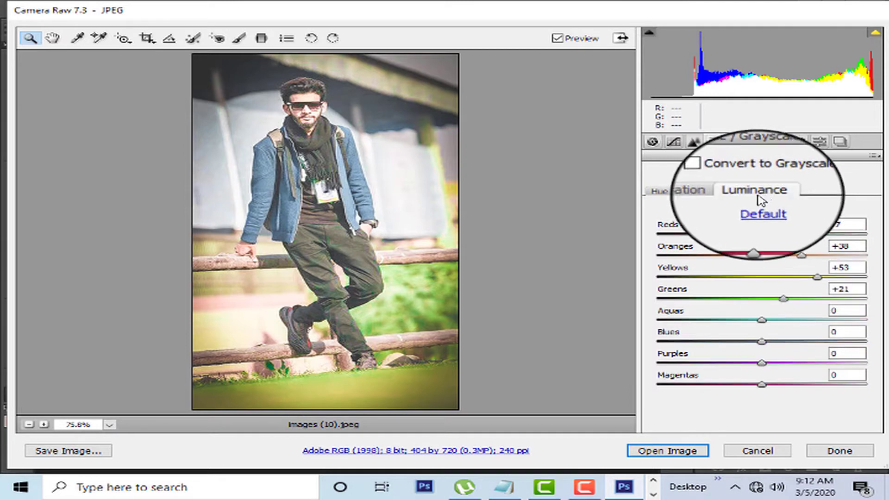
pyautogui.moveTo(787, 300); pyautogui.dragTo(782, 345)
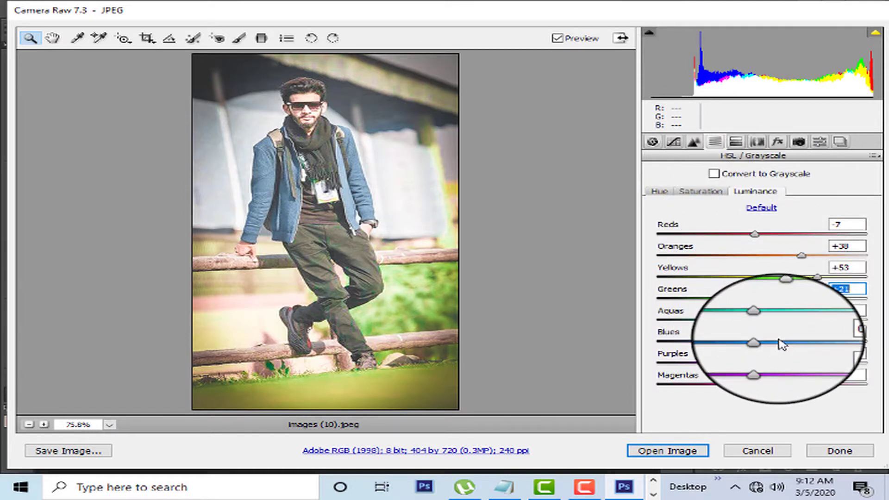
# Step: Open the adjusted image for editing in Photoshop, using its embedded color profile
pyautogui.click(667, 451)
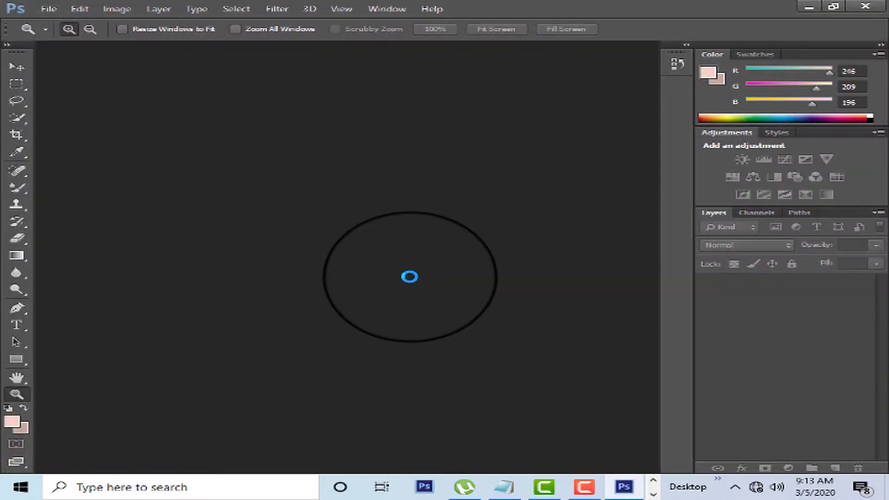
pyautogui.click(320, 201)
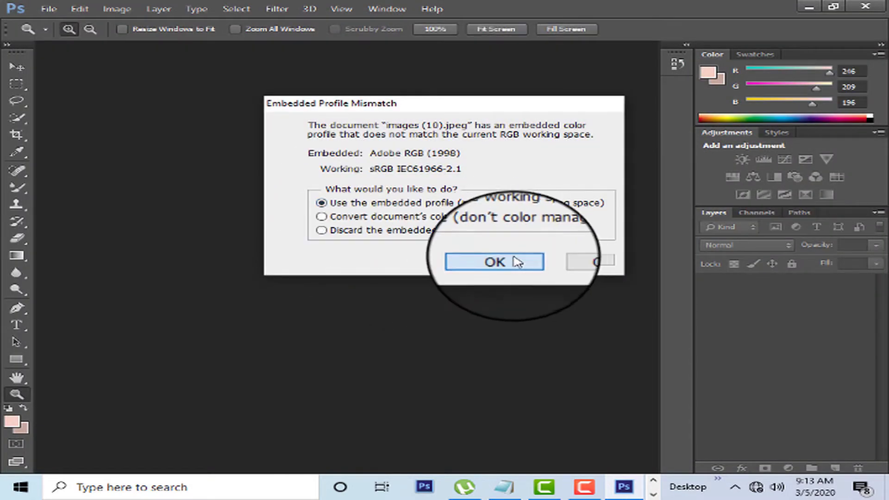
pyautogui.click(512, 259)
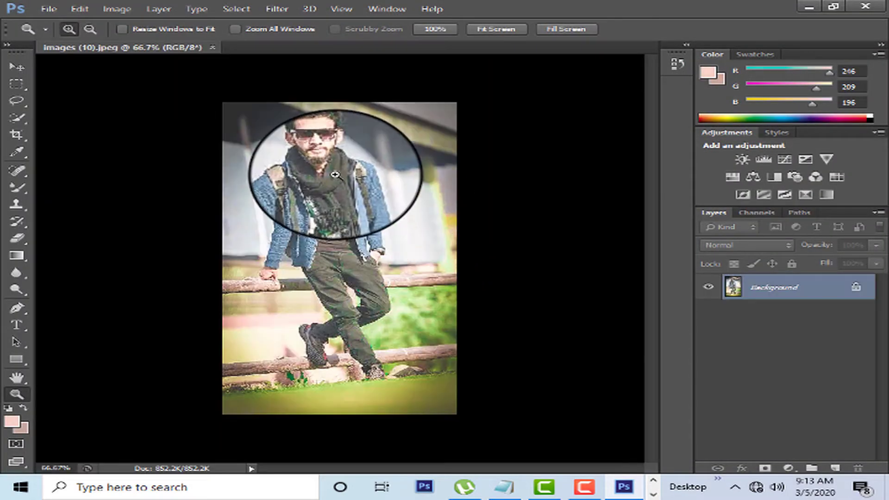
# Step: Examine the man's face and upper body up close, then return to the whole image
pyautogui.moveTo(334, 174); pyautogui.dragTo(322, 165)
pyautogui.rightClick(322, 133)
pyautogui.click(343, 143)
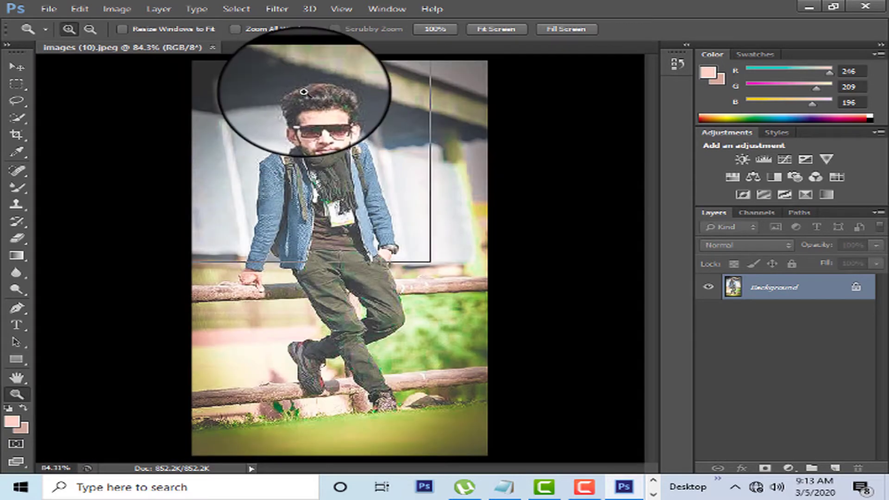
pyautogui.click(302, 92)
pyautogui.click(339, 106)
pyautogui.click(325, 112)
pyautogui.rightClick(332, 125)
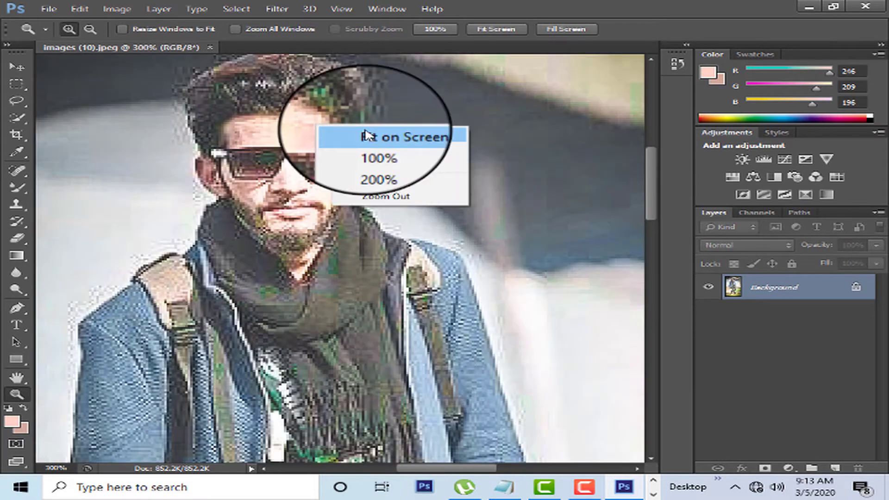
pyautogui.click(366, 132)
pyautogui.rightClick(331, 140)
pyautogui.click(401, 199)
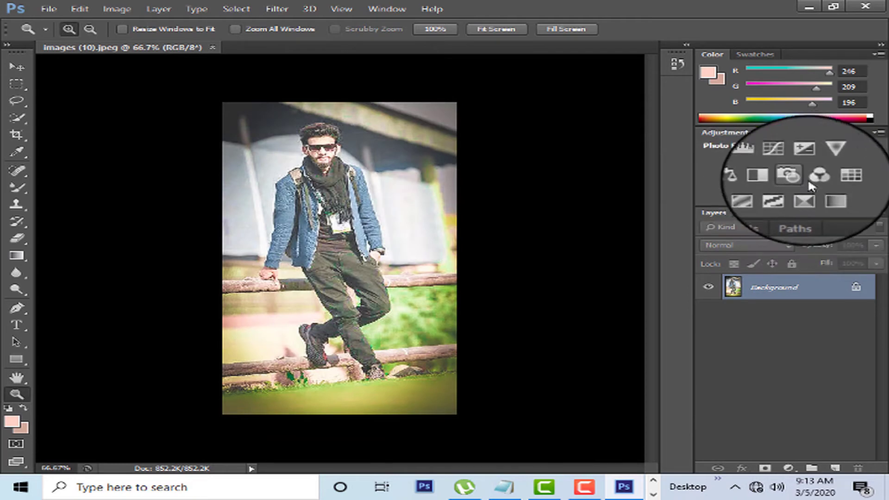
# Step: Add a Selective Color adjustment layer, slightly lower Black in Reds, and in Yellows set Cyan to -10% and raise Magenta
pyautogui.click(819, 194)
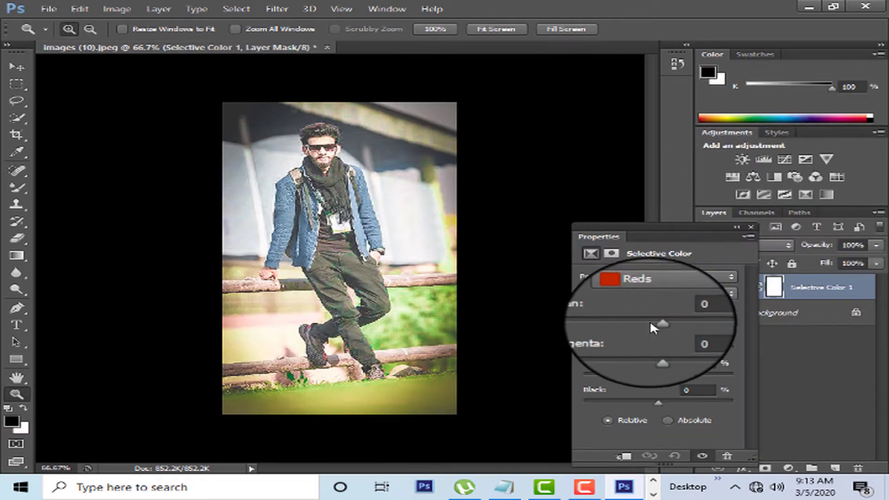
pyautogui.moveTo(658, 401)
pyautogui.mouseDown()
pyautogui.moveTo(715, 402)
pyautogui.moveTo(649, 405)
pyautogui.mouseUp()
pyautogui.click(666, 293)
pyautogui.click(664, 302)
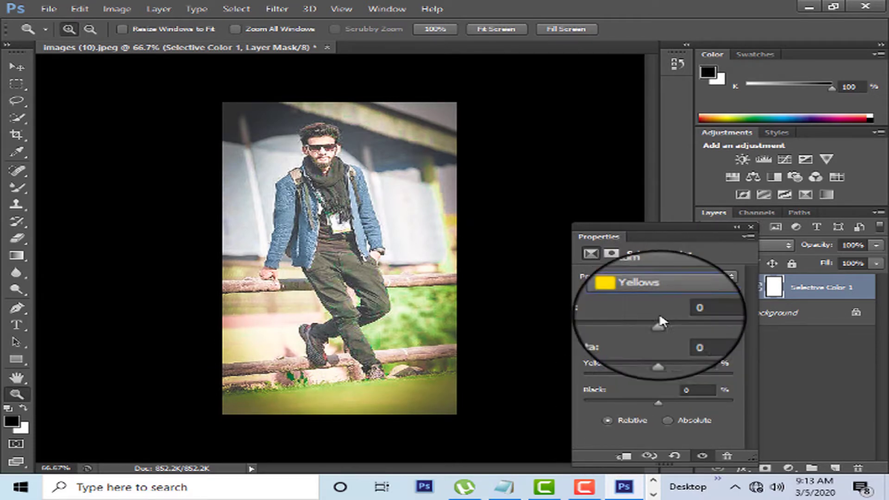
pyautogui.moveTo(648, 319); pyautogui.dragTo(607, 338)
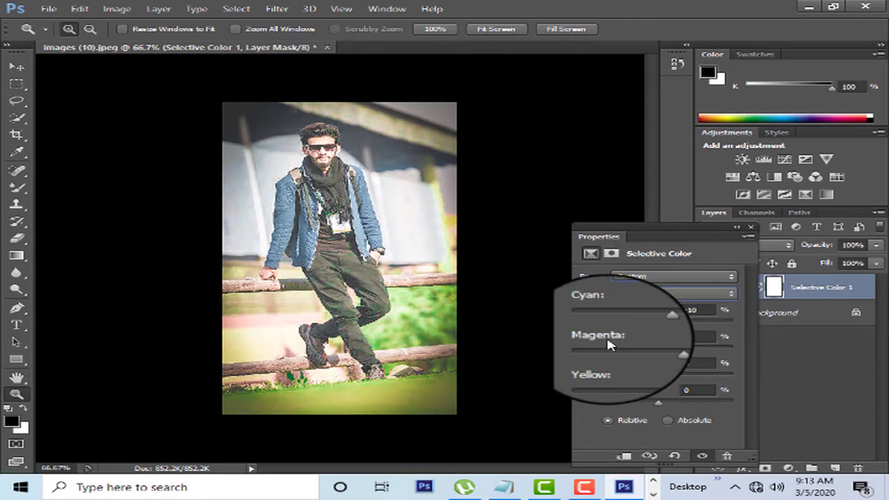
pyautogui.moveTo(685, 347); pyautogui.dragTo(712, 346)
# Step: Set Cyan to +100% for the Whites in the Selective Color adjustment
pyautogui.click(666, 293)
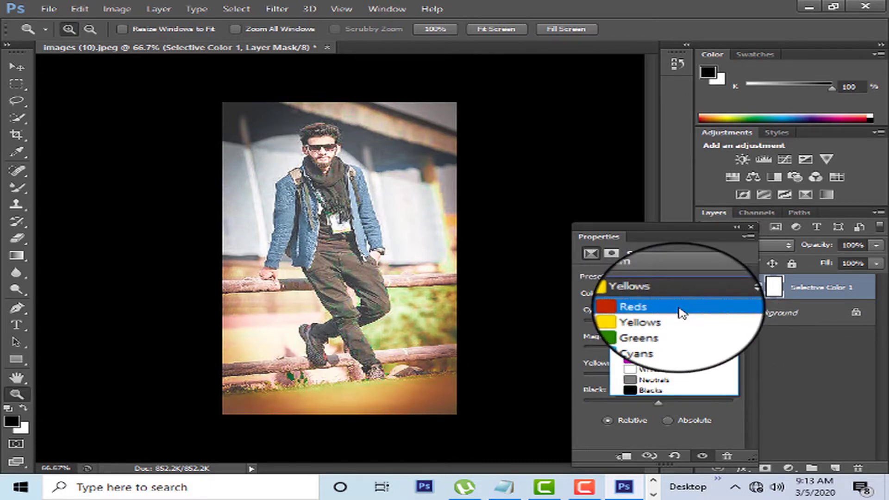
pyautogui.click(667, 301)
pyautogui.click(650, 293)
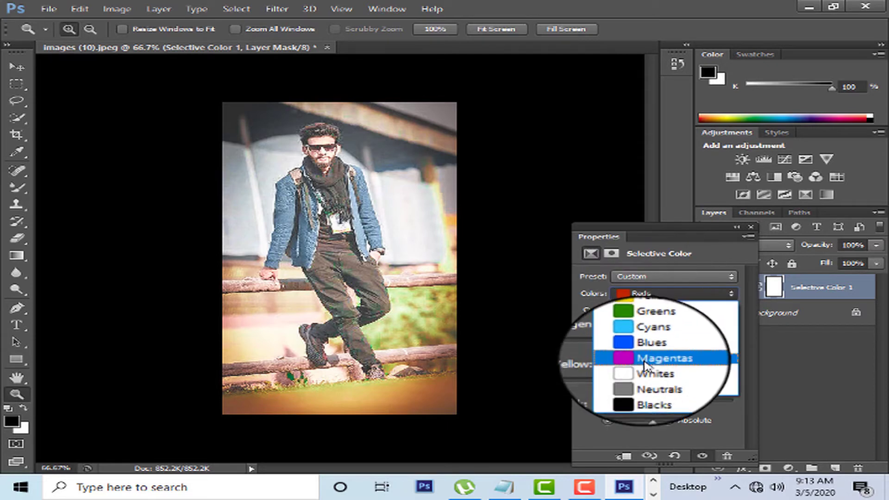
pyautogui.click(662, 340)
pyautogui.moveTo(658, 323); pyautogui.dragTo(735, 323)
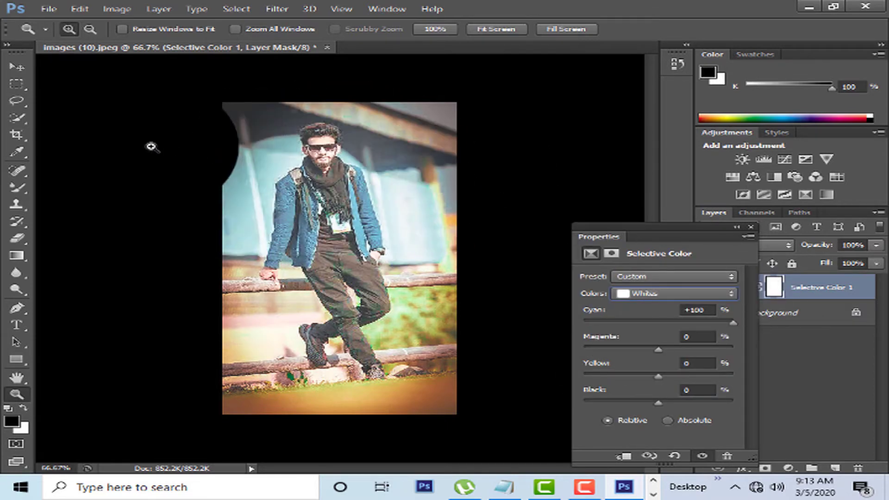
# Step: Set Black to +27% for the Blacks in the Selective Color adjustment and close its settings
pyautogui.click(676, 293)
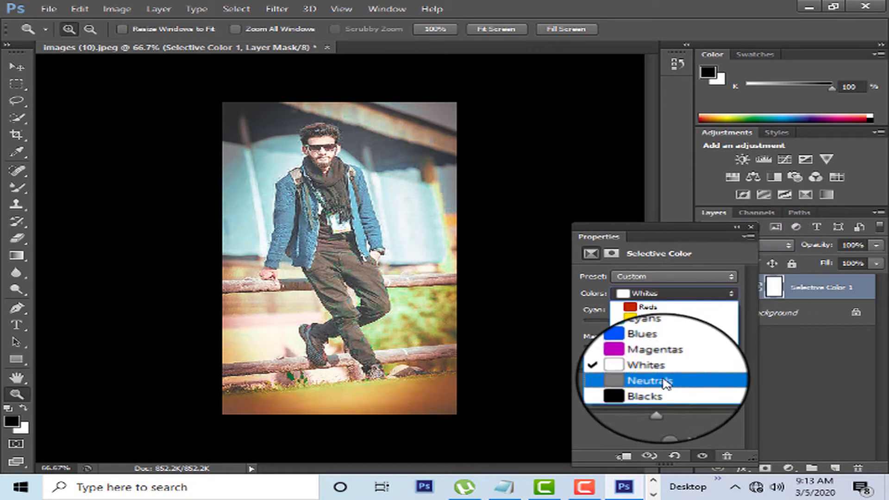
pyautogui.click(661, 391)
pyautogui.moveTo(658, 404); pyautogui.dragTo(679, 405)
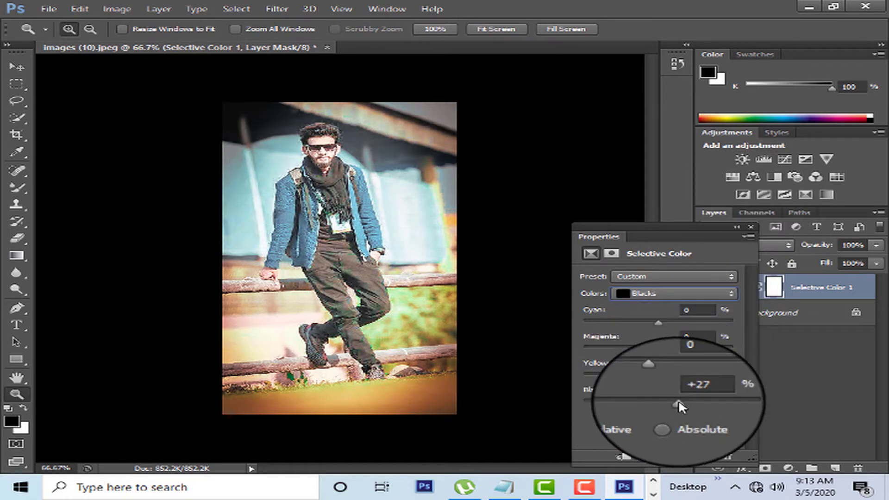
pyautogui.click(751, 227)
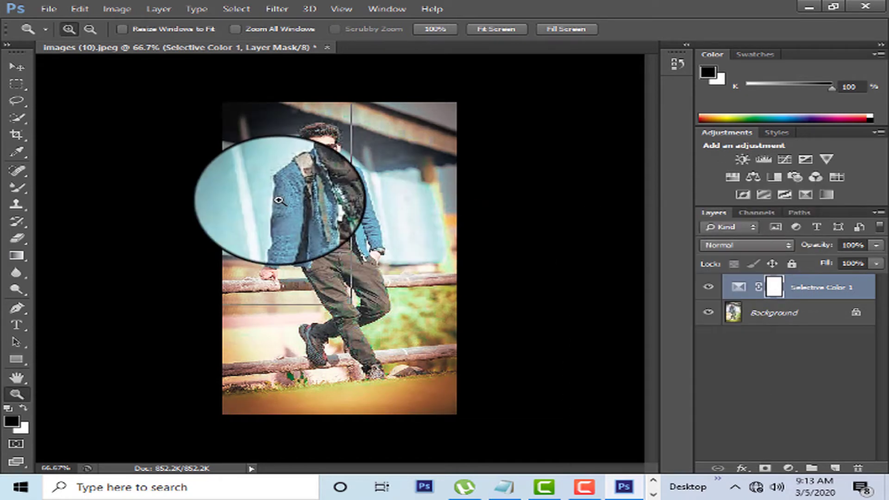
# Step: Add a Color Lookup adjustment layer above the Selective Color layer and apply the 2Strip.look 3D LUT
pyautogui.click(311, 199)
pyautogui.scroll(-3, 318, 197)
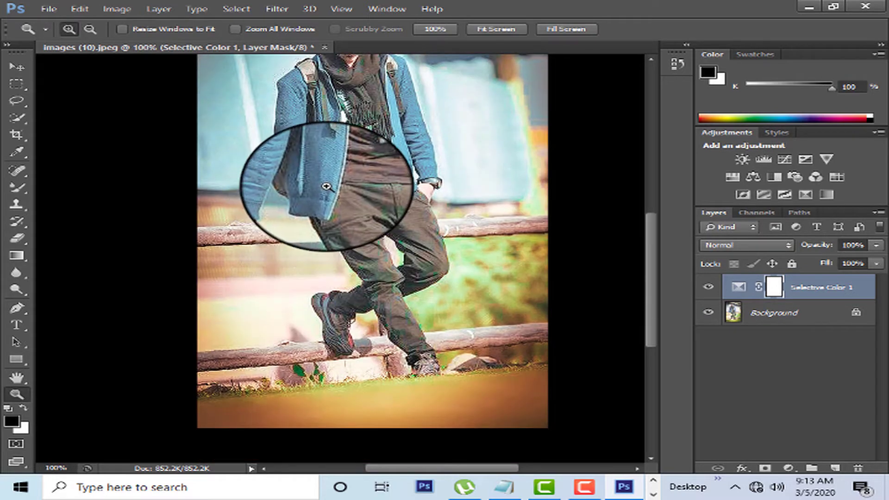
pyautogui.rightClick(376, 198)
pyautogui.click(376, 199)
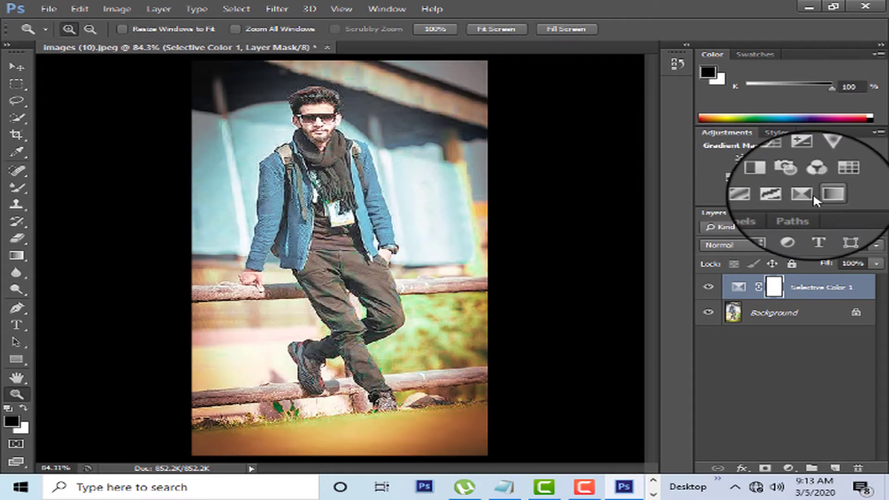
pyautogui.click(806, 176)
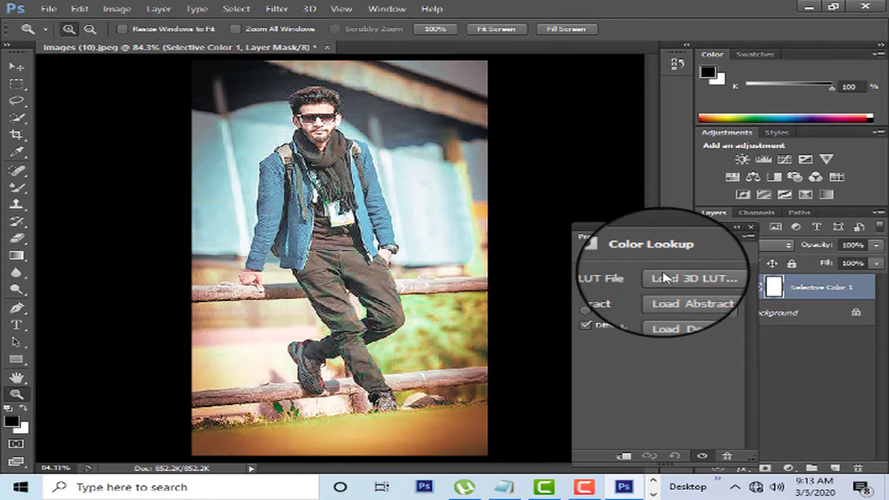
pyautogui.click(692, 276)
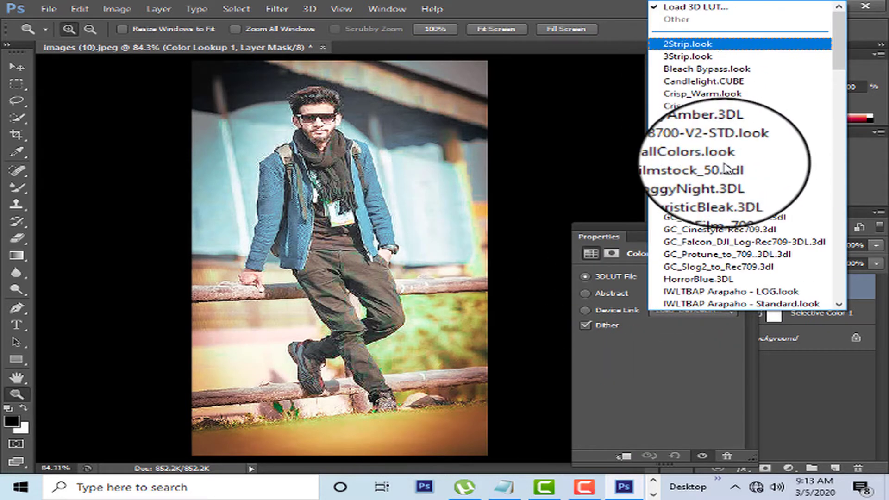
pyautogui.click(690, 41)
pyautogui.hotkey('ctrl', 'z')
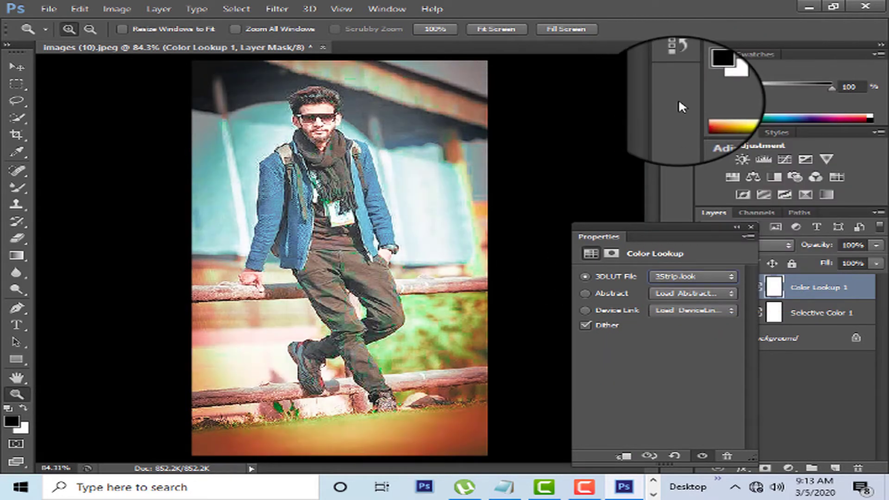
pyautogui.hotkey('ctrl', 'z')
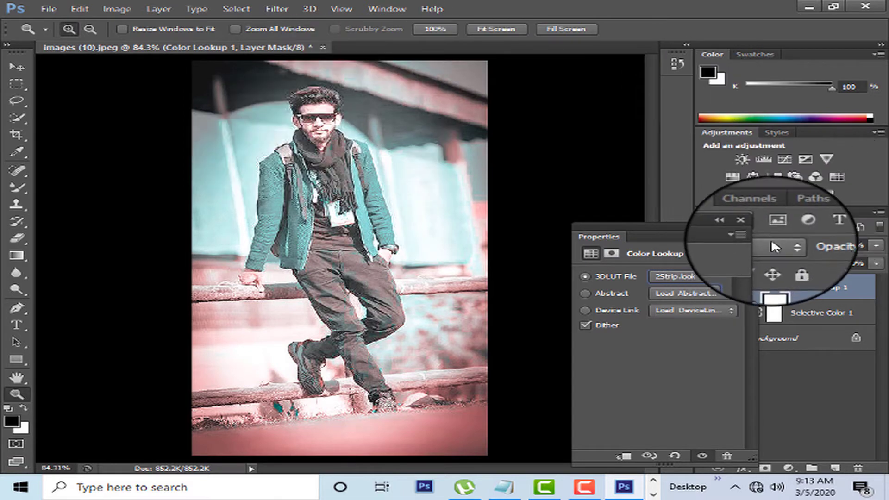
# Step: Close the Color Lookup settings and reduce that layer's Fill to 65%
pyautogui.click(751, 227)
pyautogui.click(875, 265)
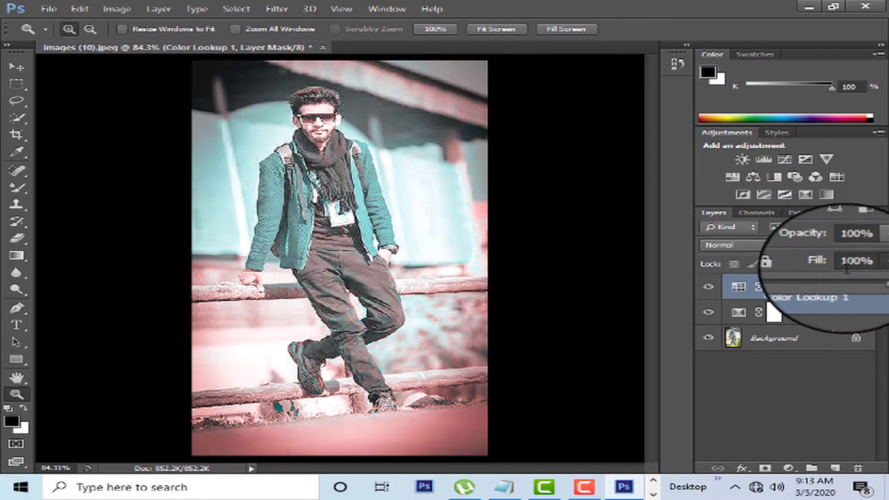
pyautogui.click(816, 276)
pyautogui.click(845, 276)
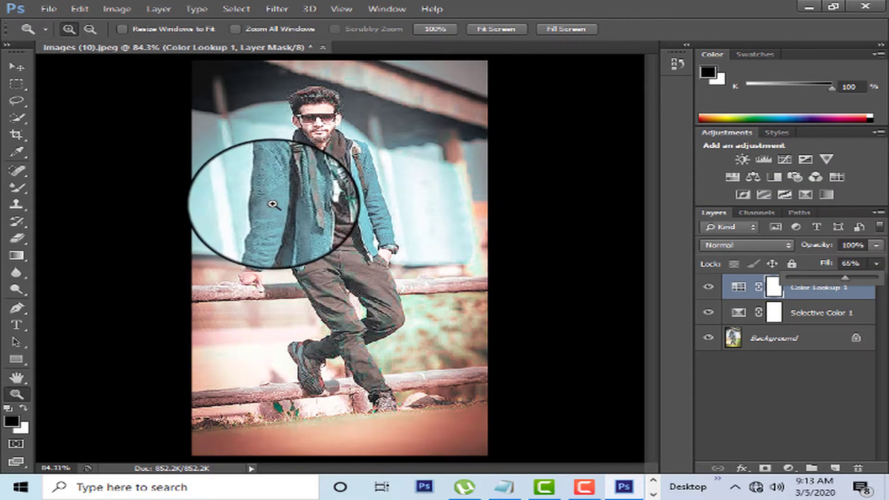
# Step: Reshape the man's hair on the Background layer with the Liquify filter, using brush sizes 80, 60 and 45, and apply it
pyautogui.rightClick(292, 165)
pyautogui.click(324, 276)
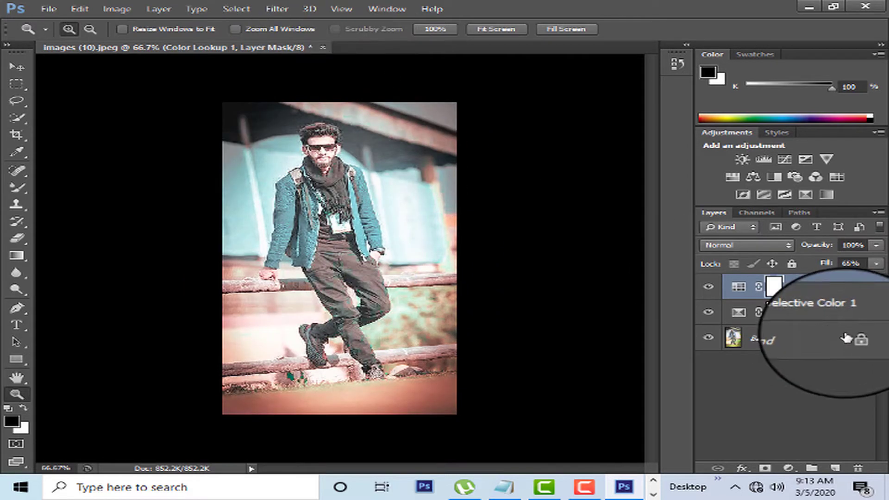
pyautogui.click(782, 338)
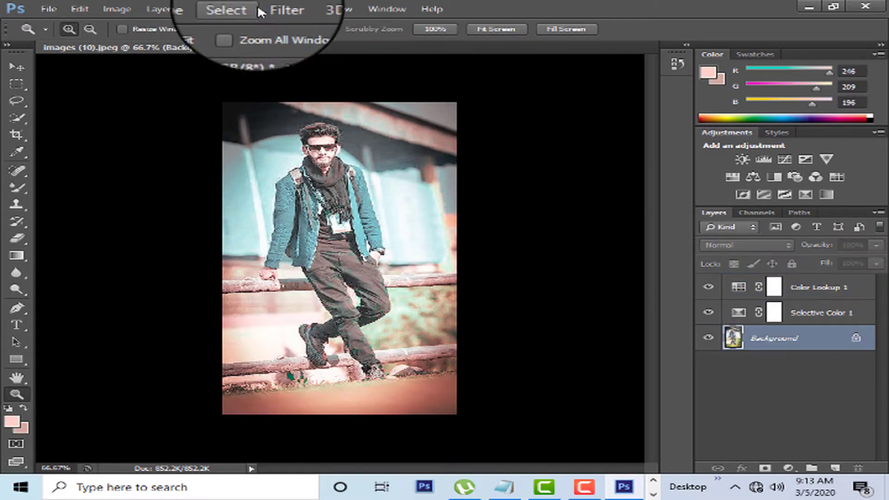
pyautogui.click(277, 9)
pyautogui.click(324, 97)
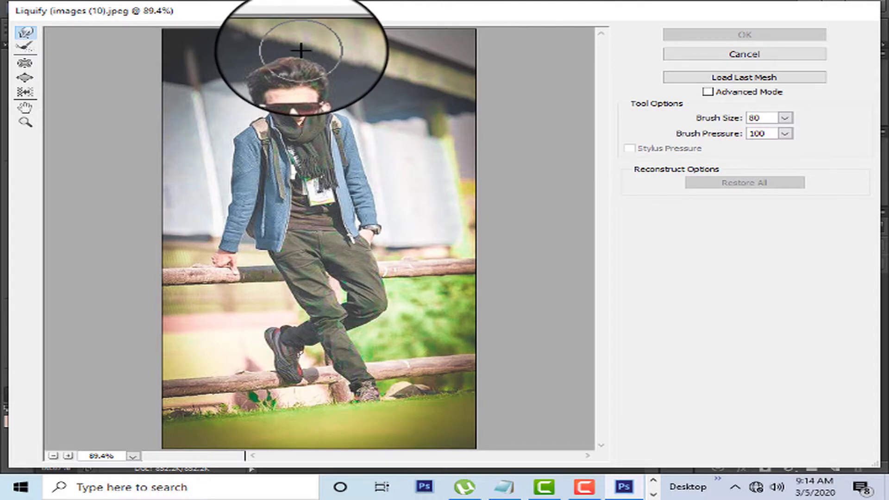
pyautogui.moveTo(301, 50); pyautogui.dragTo(278, 55)
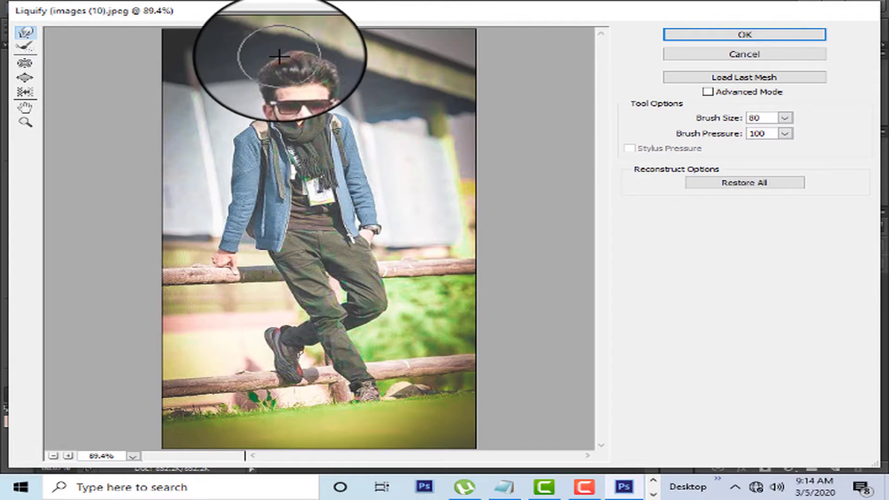
pyautogui.press('[')
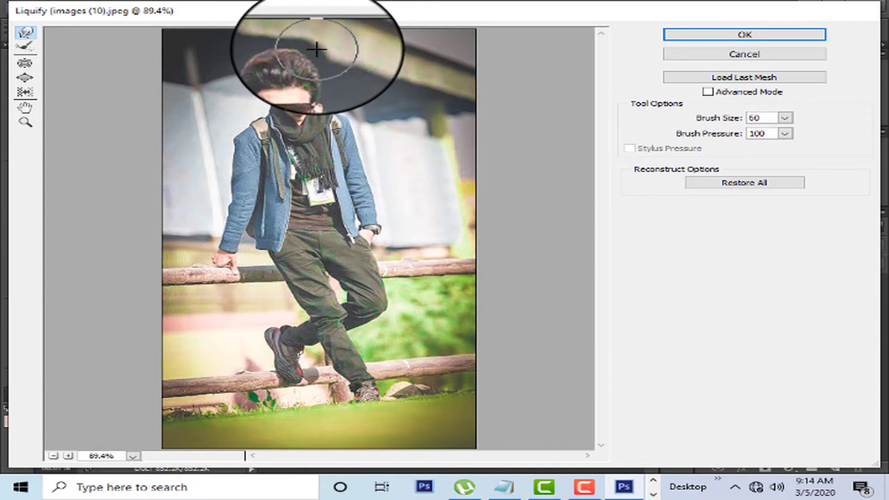
pyautogui.press(']')
pyautogui.press(']')
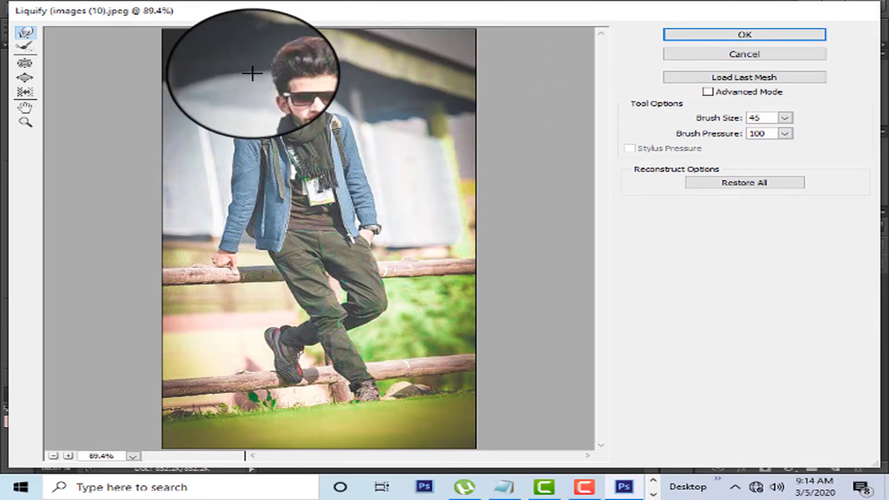
pyautogui.click(717, 38)
# Step: Merge the Selective Color and Color Lookup adjustment layers into the Background layer, keeping the graded look
pyautogui.rightClick(377, 174)
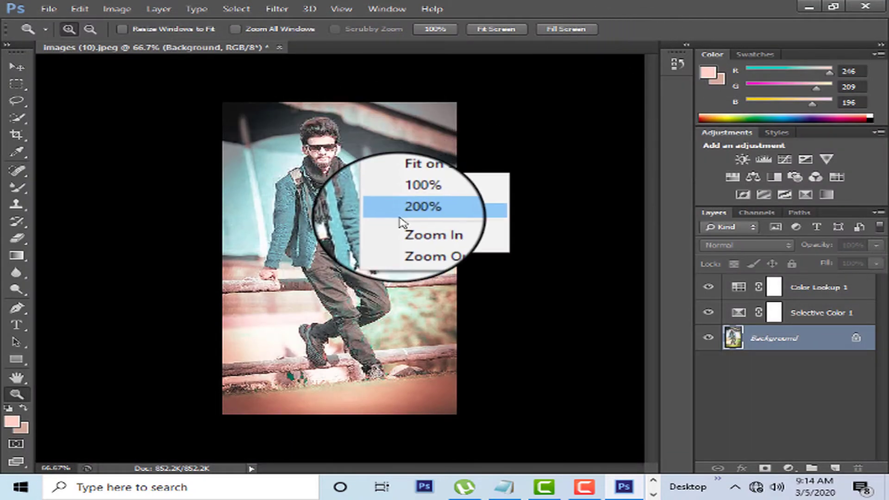
pyautogui.click(405, 249)
pyautogui.click(405, 249)
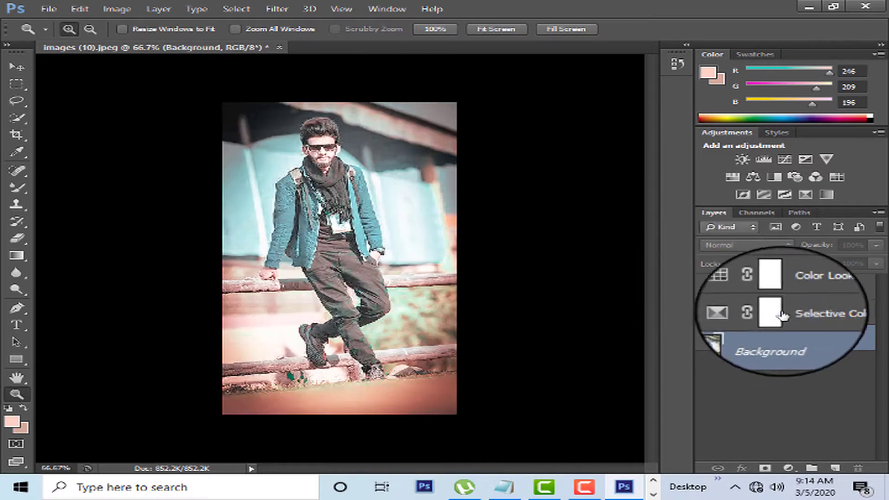
pyautogui.click(795, 314)
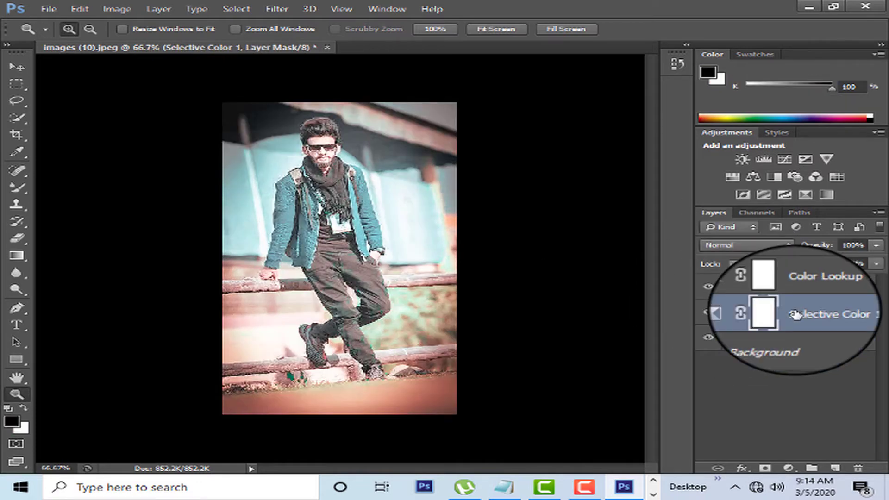
pyautogui.press('Delete')
pyautogui.click(787, 283)
pyautogui.press('Delete')
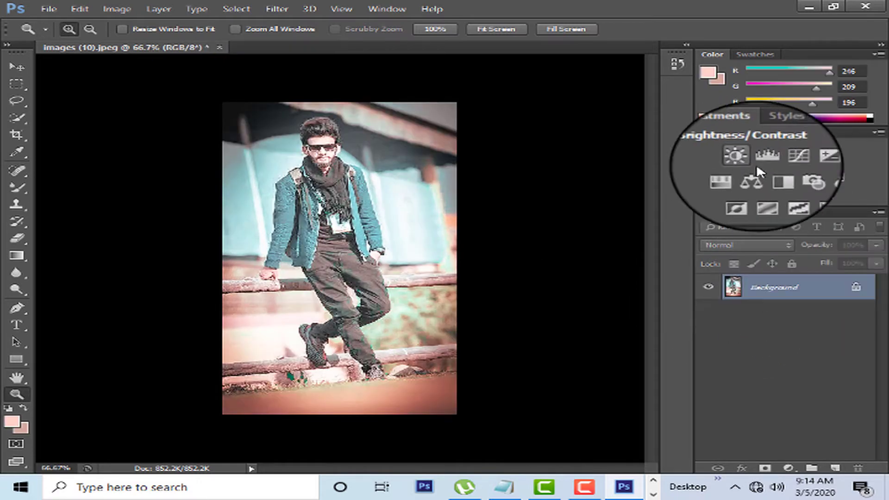
# Step: Add a Photo Filter adjustment layer, try several filters, choose Sepia at 25% density and close its settings
pyautogui.click(796, 178)
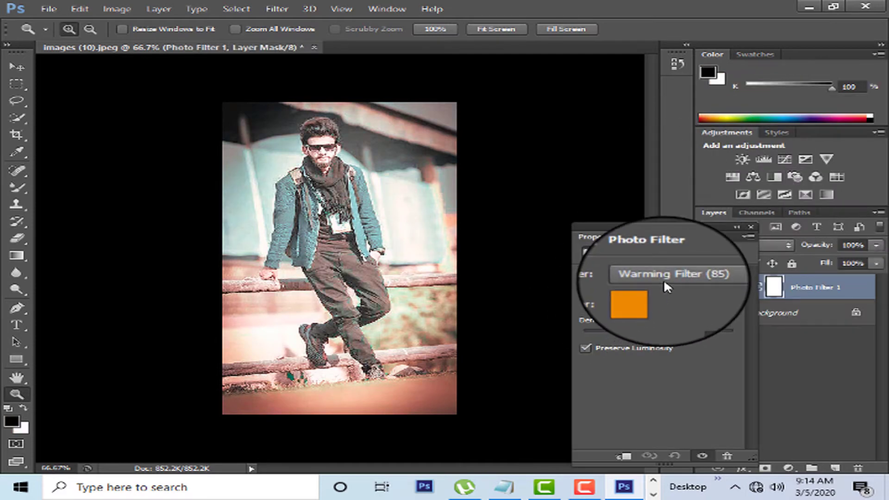
pyautogui.click(663, 278)
pyautogui.click(667, 319)
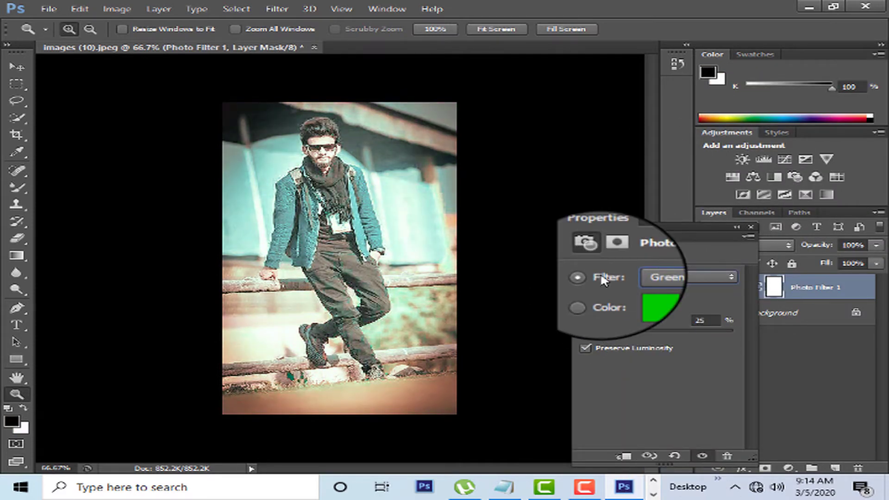
pyautogui.press('Down')
pyautogui.press('Down')
pyautogui.press('Down')
pyautogui.press('Down')
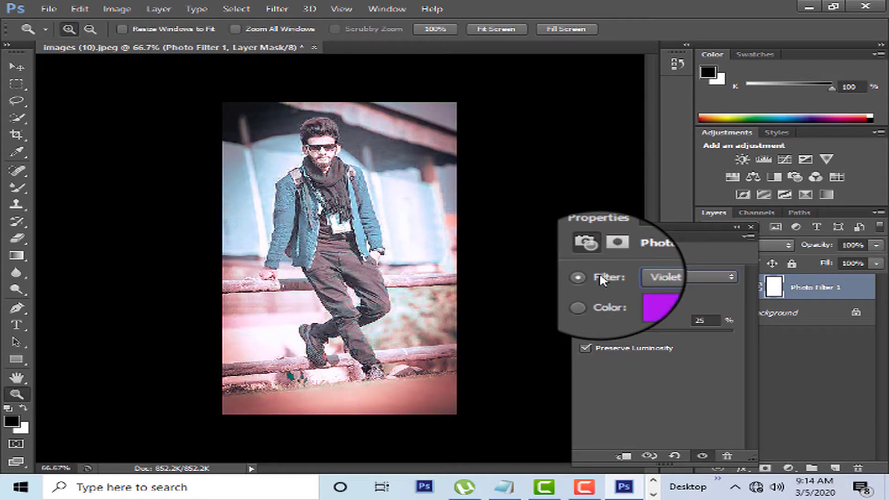
pyautogui.press('Up')
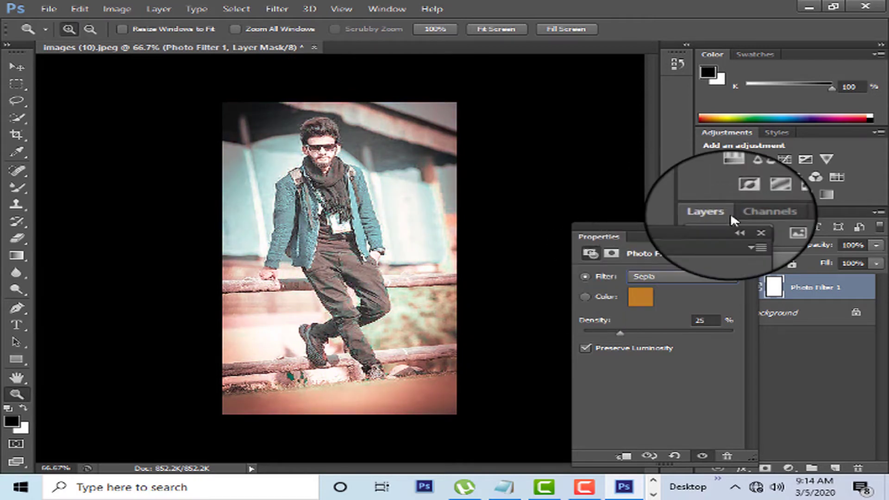
pyautogui.click(751, 227)
# Step: Paint black over the face on the Photo Filter mask with a 100 px brush at 8% opacity
pyautogui.rightClick(221, 199)
pyautogui.rightClick(375, 130)
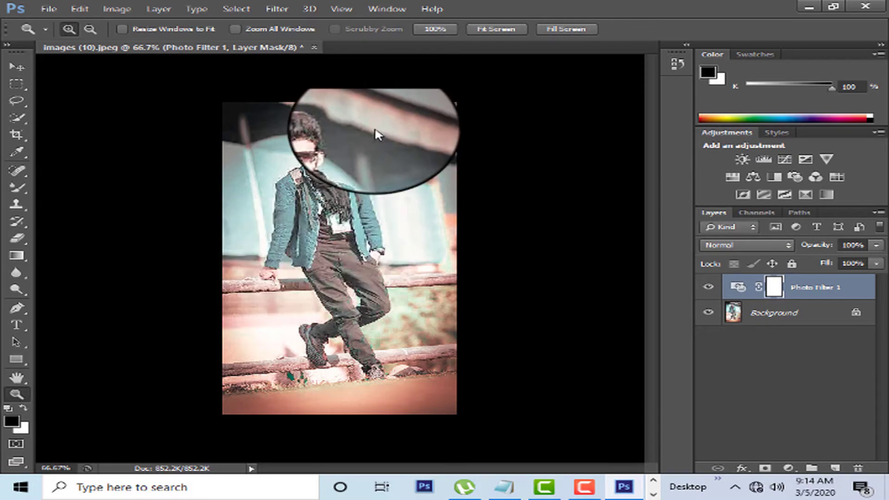
pyautogui.click(430, 201)
pyautogui.click(376, 200)
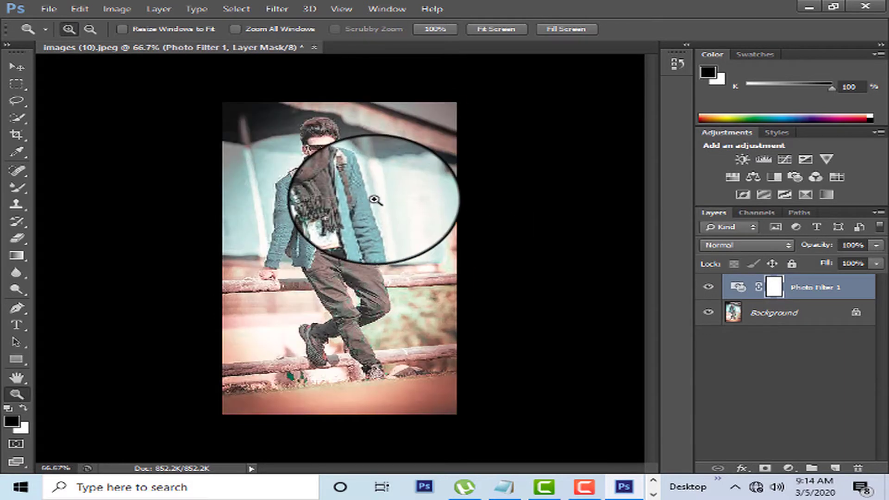
pyautogui.rightClick(375, 200)
pyautogui.click(409, 273)
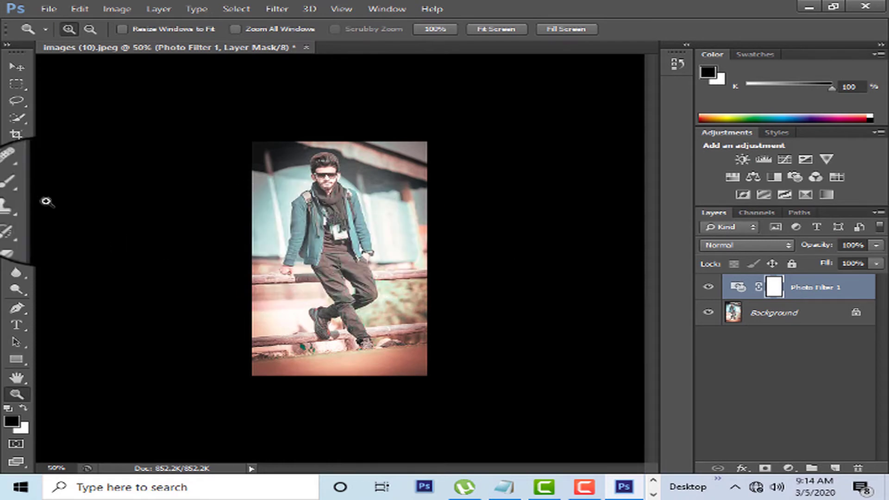
pyautogui.rightClick(19, 188)
pyautogui.click(56, 185)
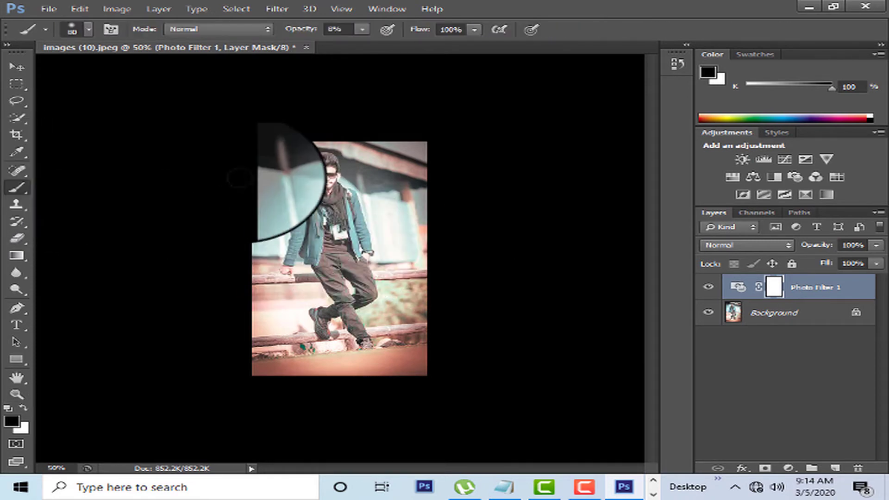
pyautogui.press(']')
pyautogui.press(']')
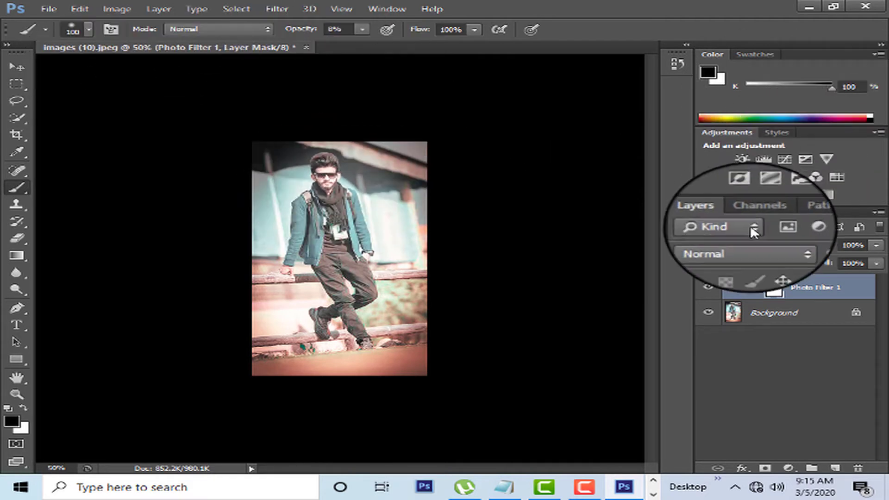
# Step: Apply a 50-300mm Zoom lens flare at 161% brightness to the Background layer, placed in the bright area beside the man's shoulder
pyautogui.click(787, 314)
pyautogui.click(277, 9)
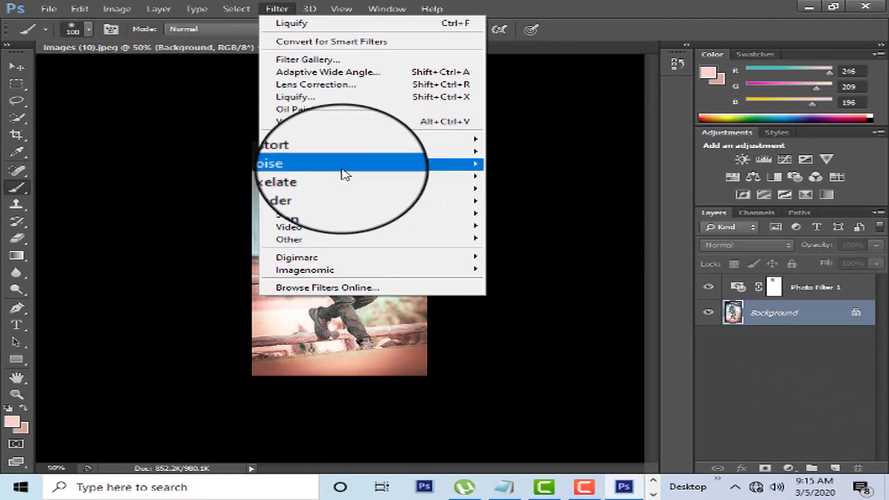
pyautogui.moveTo(383, 191)
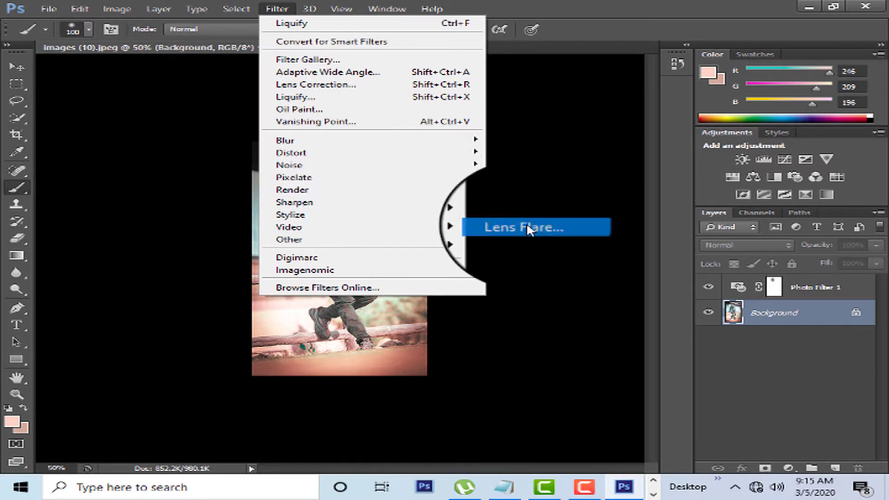
pyautogui.click(528, 228)
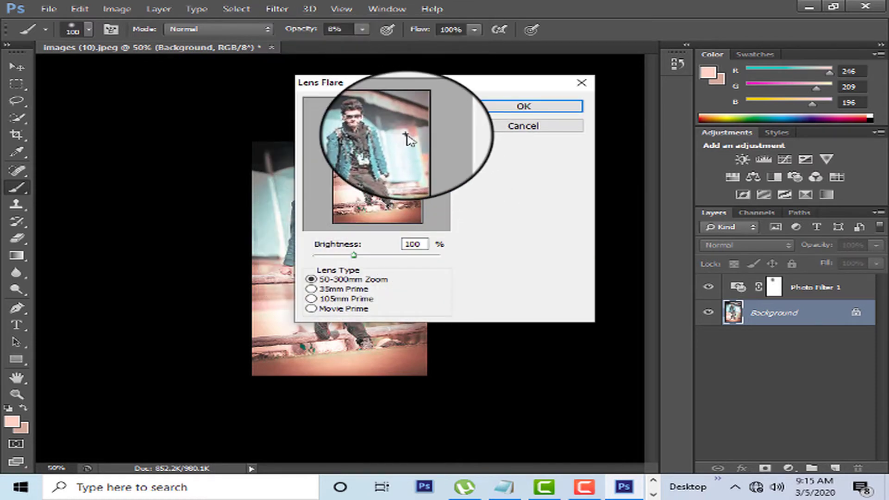
pyautogui.moveTo(353, 255); pyautogui.dragTo(380, 255)
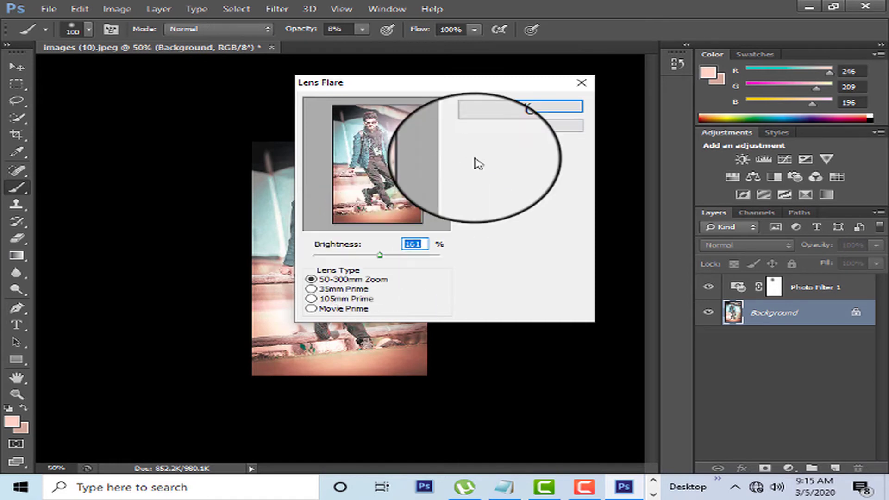
pyautogui.click(486, 109)
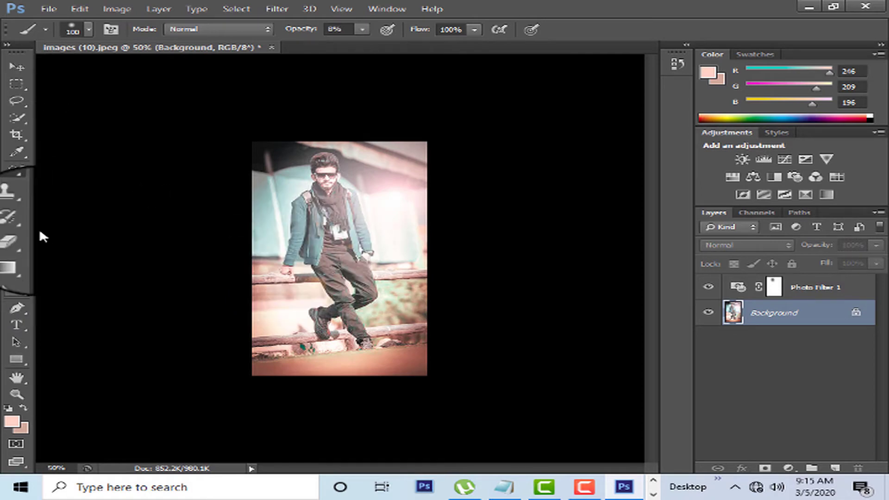
# Step: Add the text "look" in 14 pt Scary Night in a text box over the fence beside the man's crossed legs
pyautogui.click(17, 84)
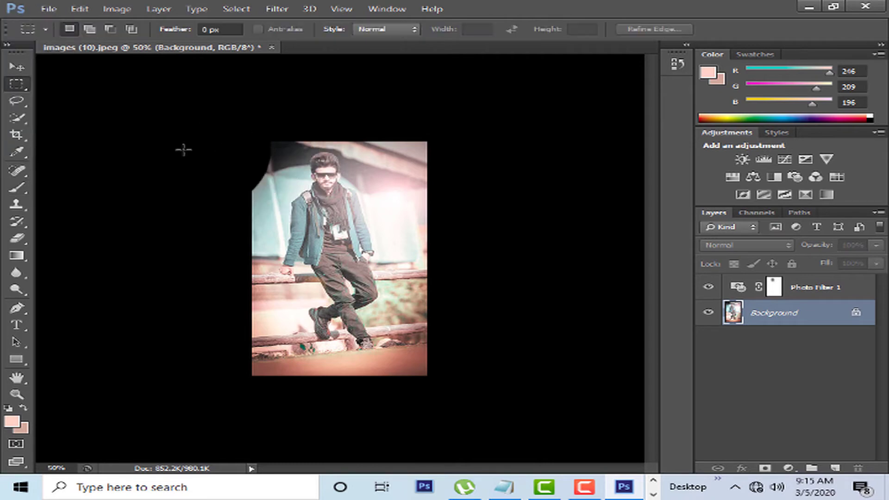
pyautogui.click(18, 326)
pyautogui.moveTo(265, 302); pyautogui.dragTo(361, 358)
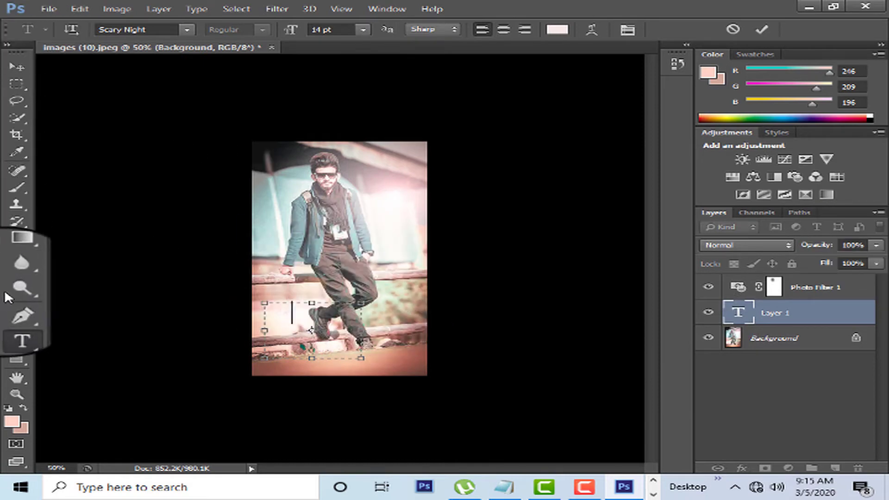
pyautogui.click(18, 324)
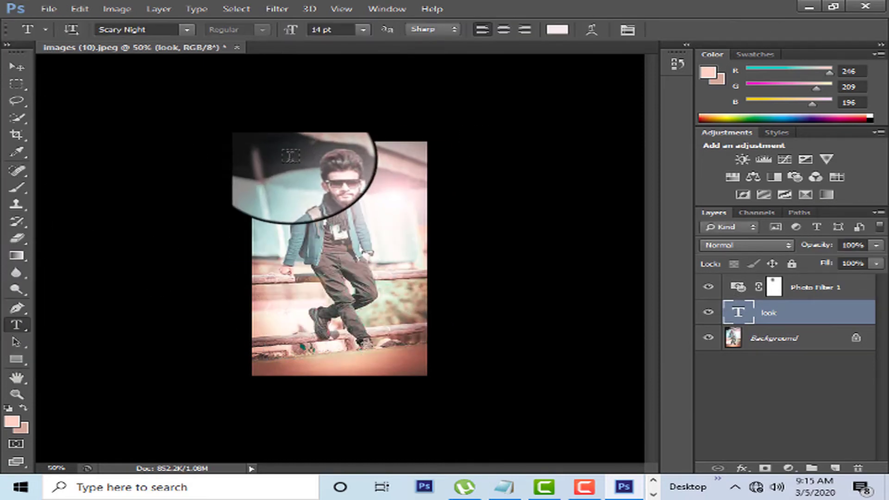
# Step: Change the "look" text color to dark gray #444444 by sampling colors from the photo
pyautogui.click(557, 29)
pyautogui.click(279, 174)
pyautogui.click(285, 184)
pyautogui.click(289, 188)
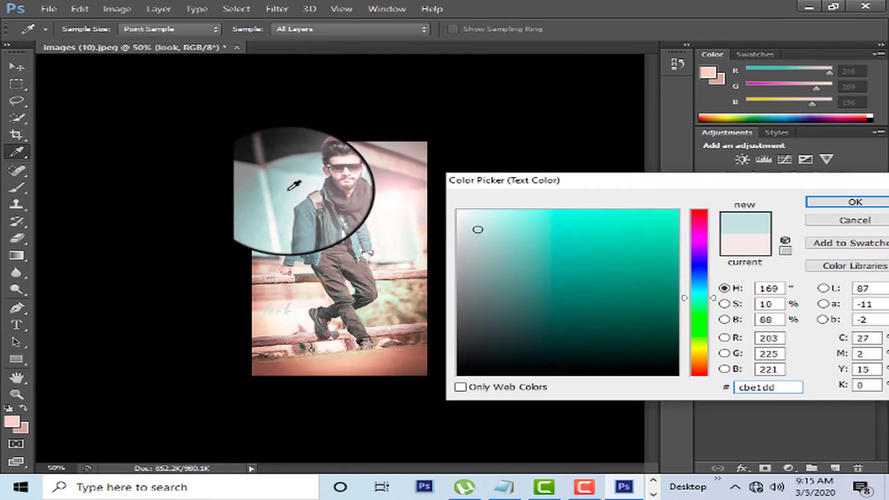
pyautogui.click(292, 164)
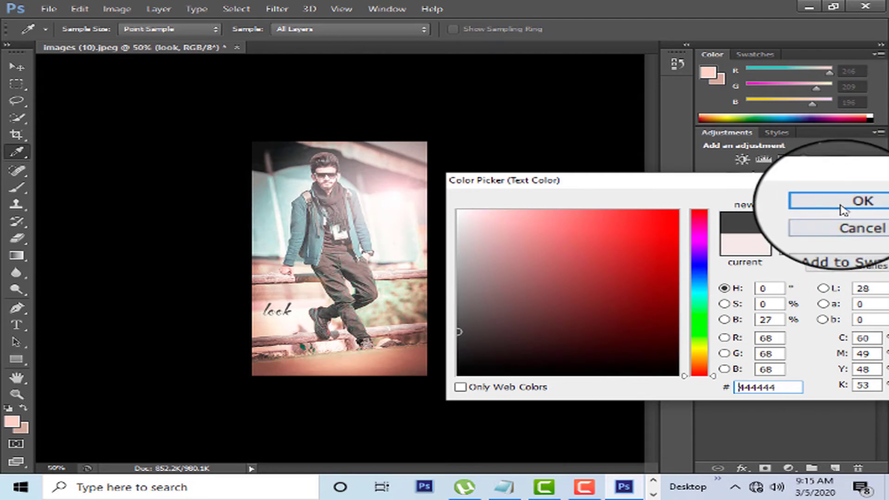
pyautogui.click(855, 202)
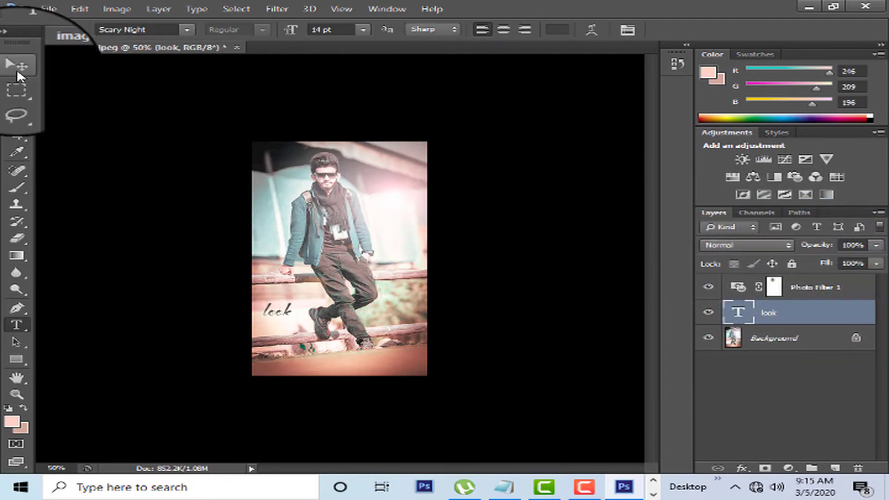
# Step: Move the "look" text onto the ground at the photo's bottom edge and show its transform controls
pyautogui.click(17, 68)
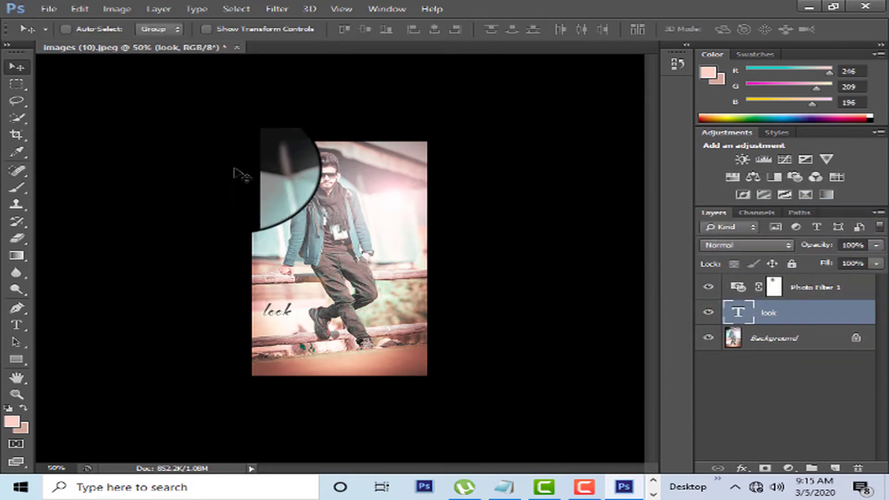
pyautogui.moveTo(276, 316); pyautogui.dragTo(338, 366)
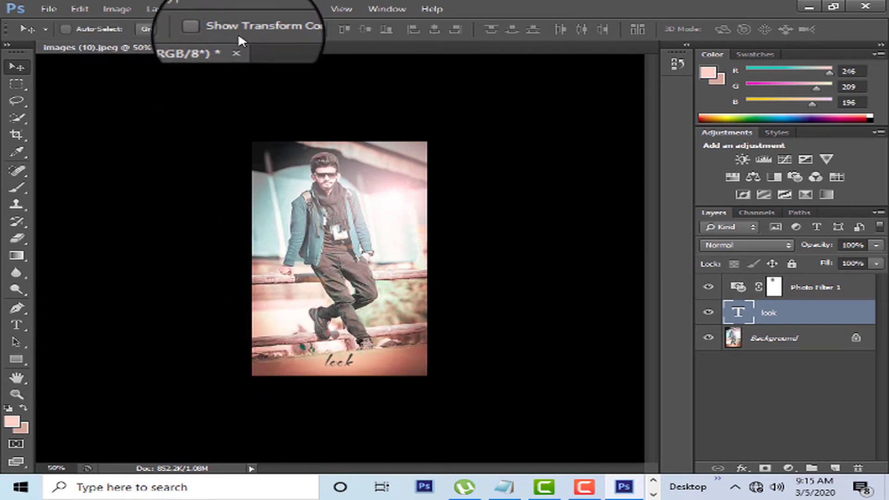
pyautogui.click(206, 28)
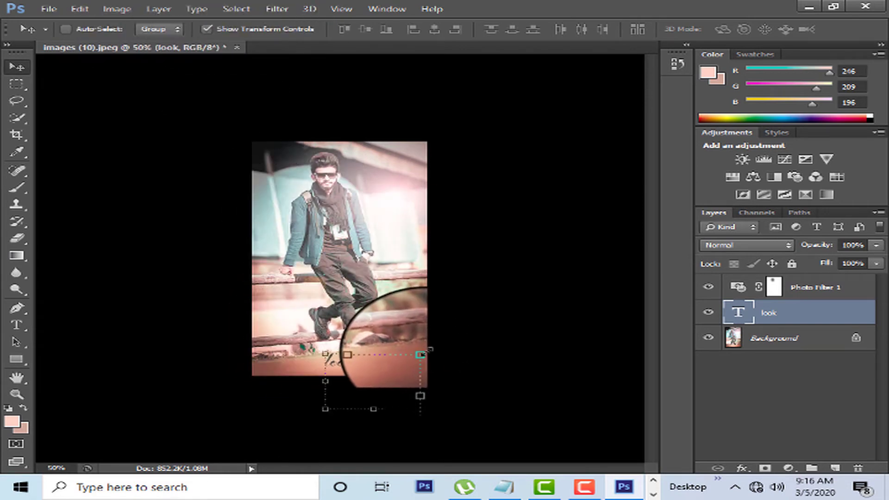
# Step: Enlarge the "look" text to about 240% width and 220% height and reposition it on the ground below the man's feet
pyautogui.moveTo(420, 354); pyautogui.dragTo(559, 283)
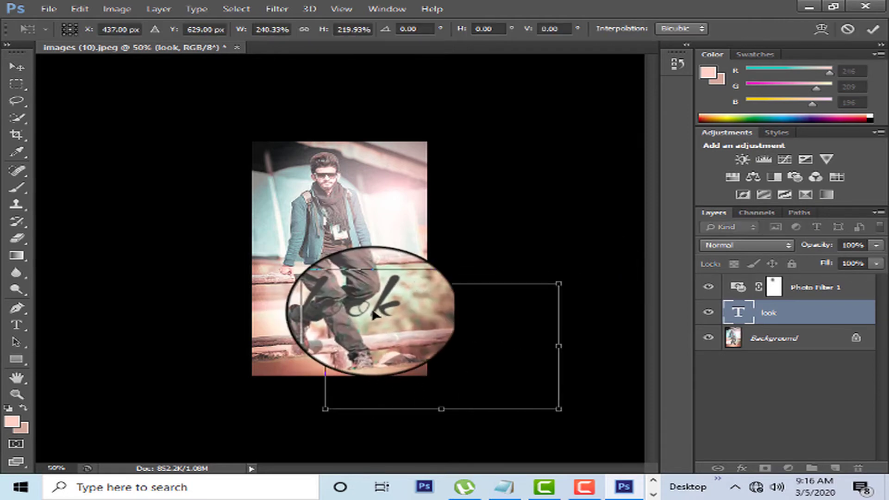
pyautogui.moveTo(374, 315); pyautogui.dragTo(359, 362)
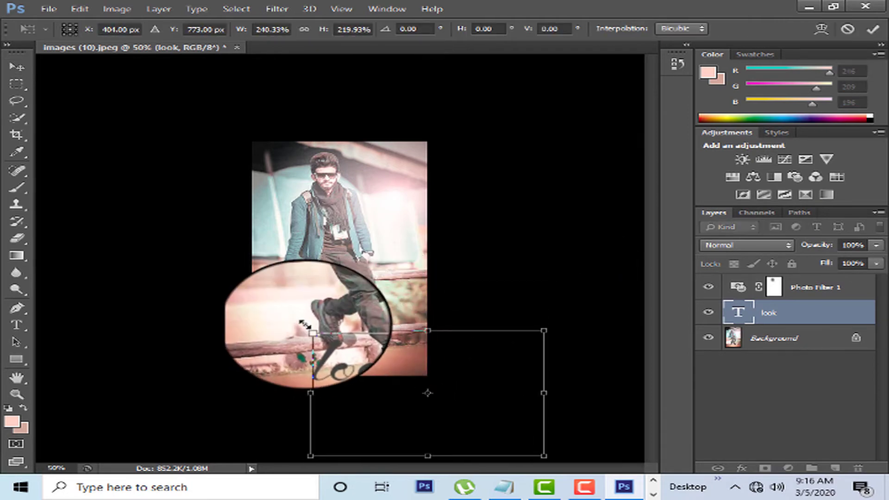
pyautogui.press('Return')
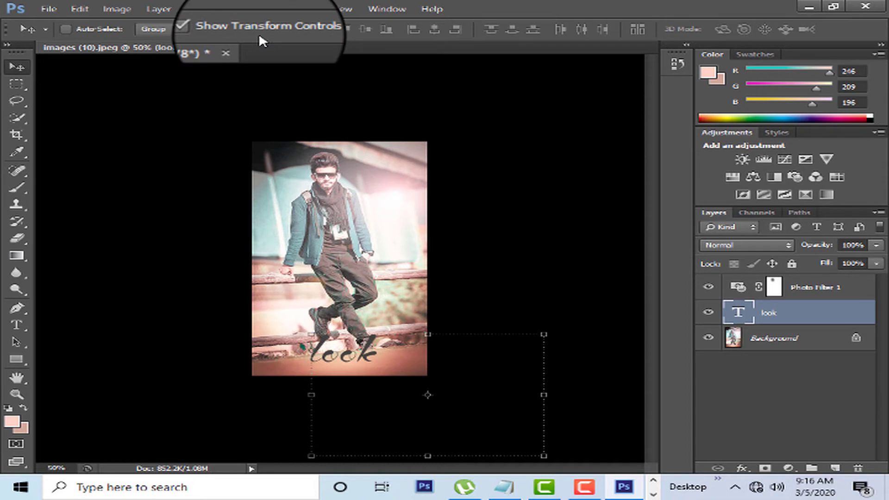
pyautogui.click(259, 35)
pyautogui.moveTo(367, 311); pyautogui.dragTo(337, 343)
# Step: Change the font of the "look" text to Scorched Earth
pyautogui.click(16, 324)
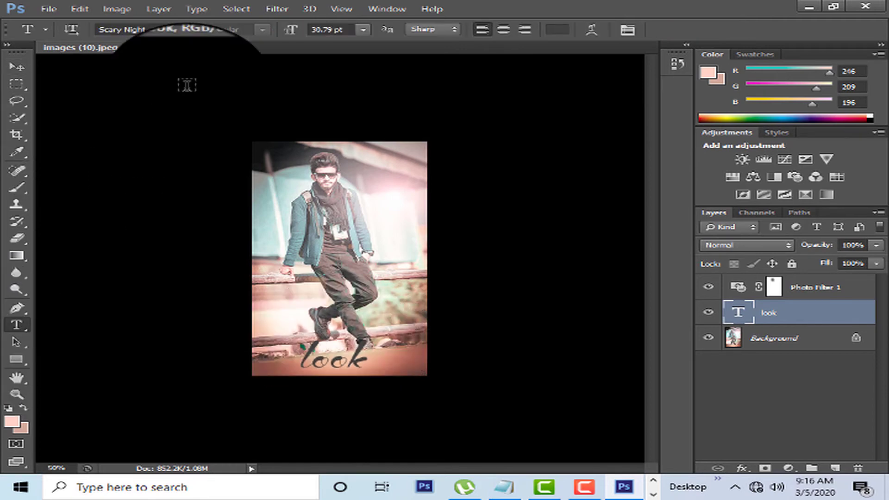
pyautogui.click(187, 30)
pyautogui.click(227, 53)
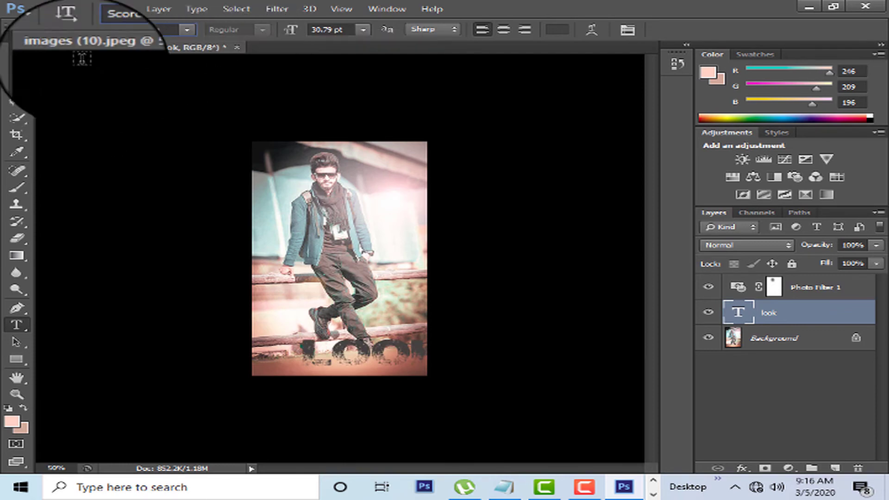
# Step: Scale the "look" text down to about 69% and move it up so the whole word fits within the photo's bottom edge
pyautogui.click(16, 68)
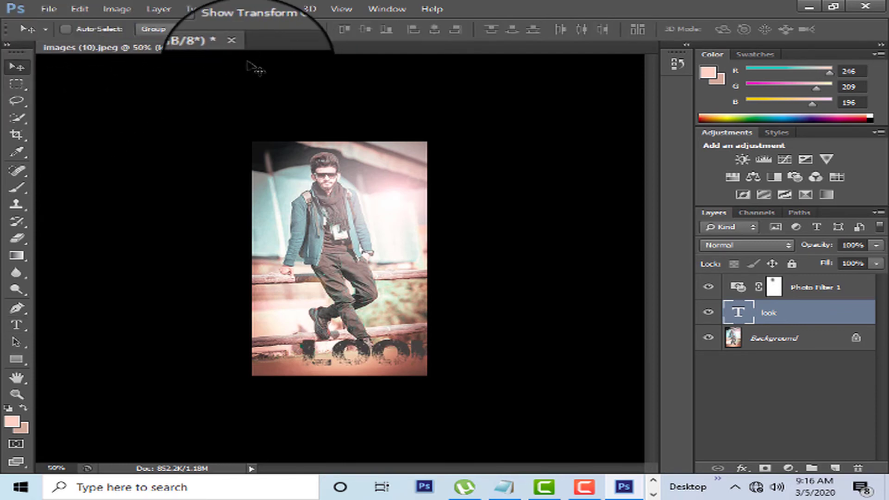
pyautogui.click(235, 29)
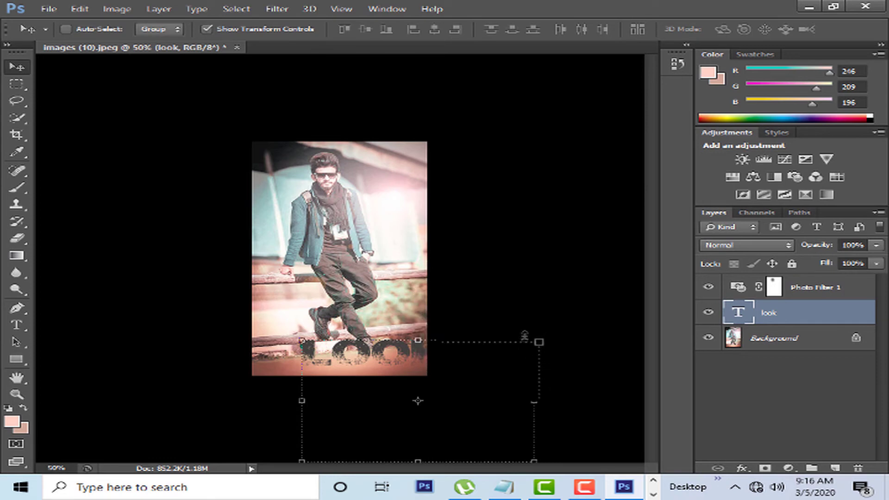
pyautogui.moveTo(535, 339); pyautogui.dragTo(427, 335)
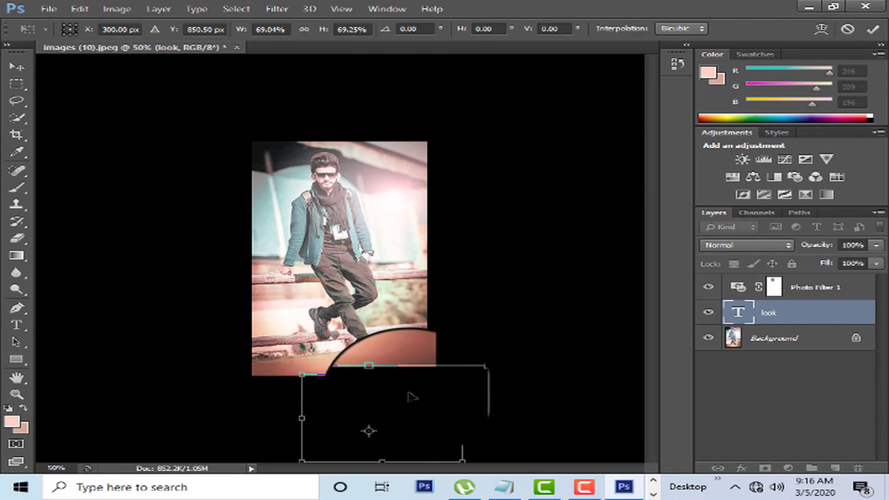
pyautogui.moveTo(409, 391); pyautogui.dragTo(401, 360)
pyautogui.press('Return')
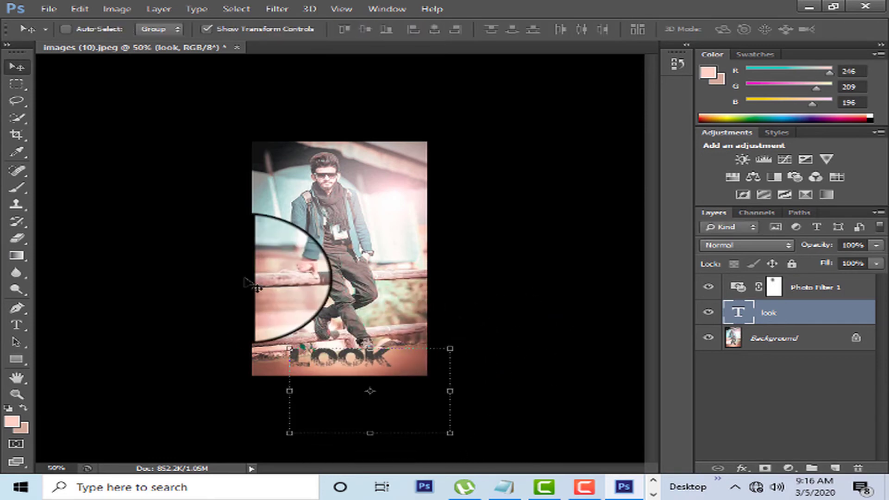
# Step: Change the "look" text color to near-white #fffcf9 by sampling the bright flare beside the man's shoulder
pyautogui.click(17, 395)
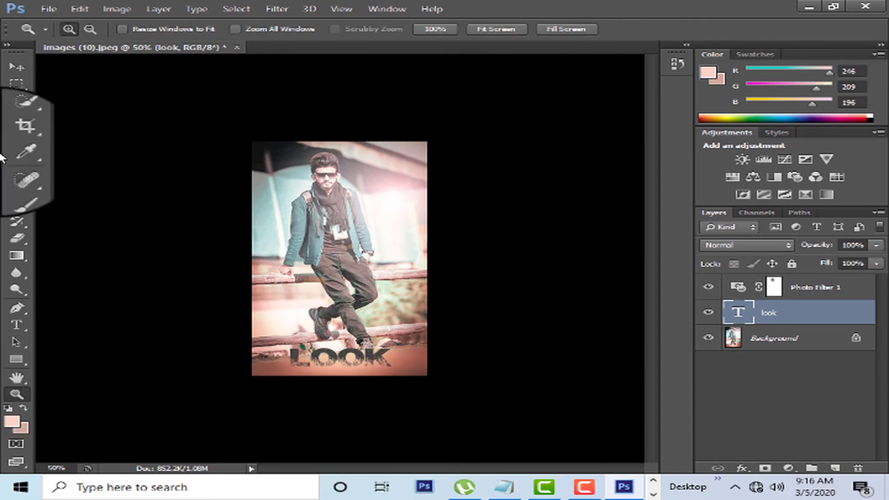
pyautogui.click(18, 309)
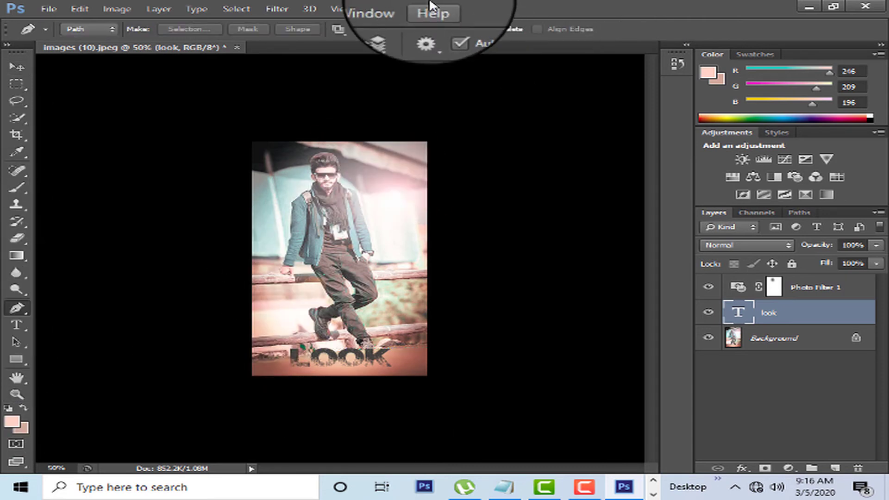
pyautogui.click(17, 326)
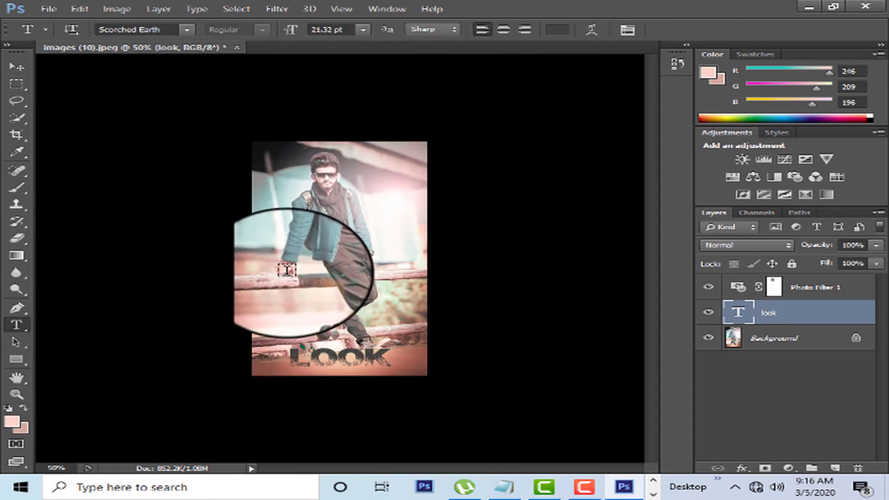
pyautogui.click(567, 35)
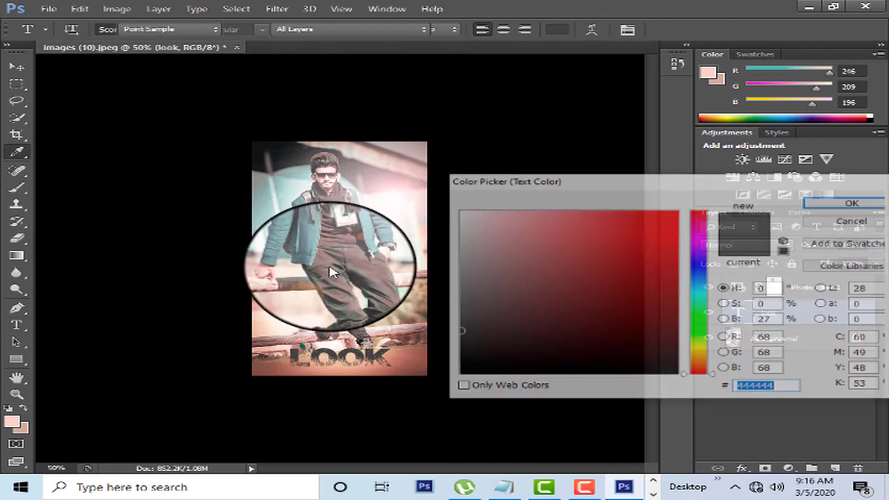
pyautogui.click(334, 231)
pyautogui.click(335, 226)
pyautogui.click(399, 297)
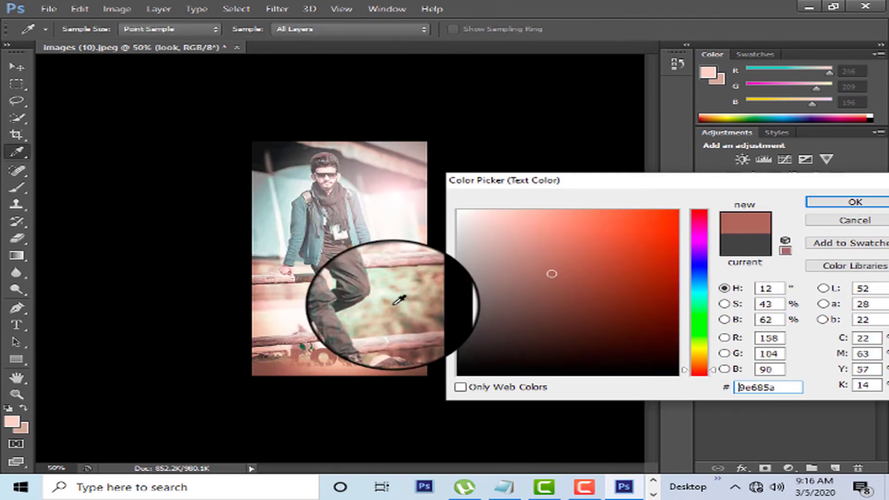
pyautogui.click(393, 199)
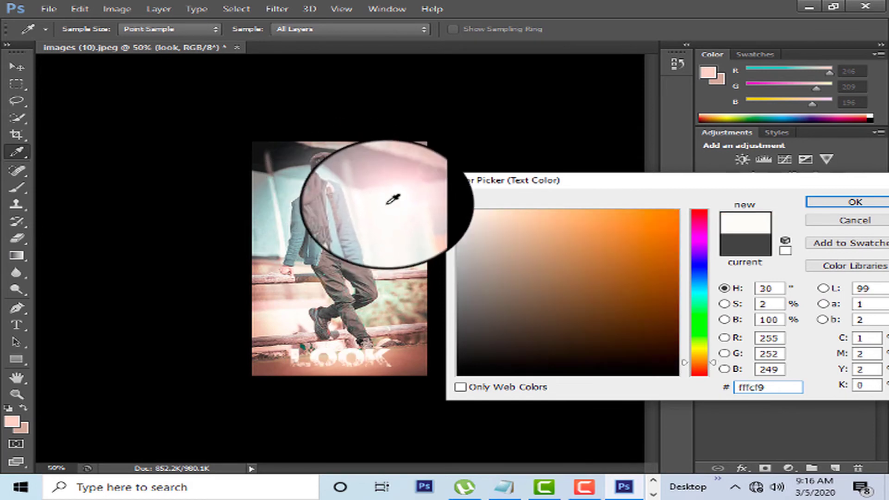
pyautogui.click(392, 198)
pyautogui.click(819, 211)
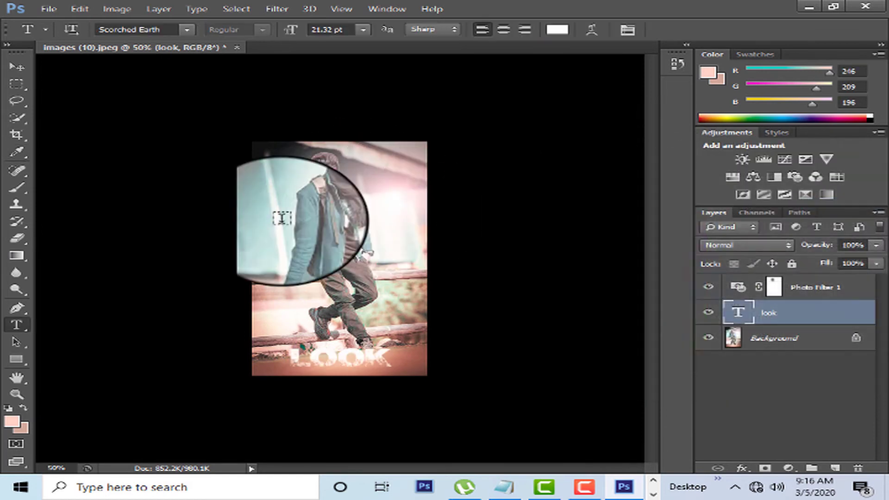
# Step: Add a Curves adjustment layer above the "look" text, with a lower curve point and an upper point at input 177, output 189
pyautogui.click(16, 84)
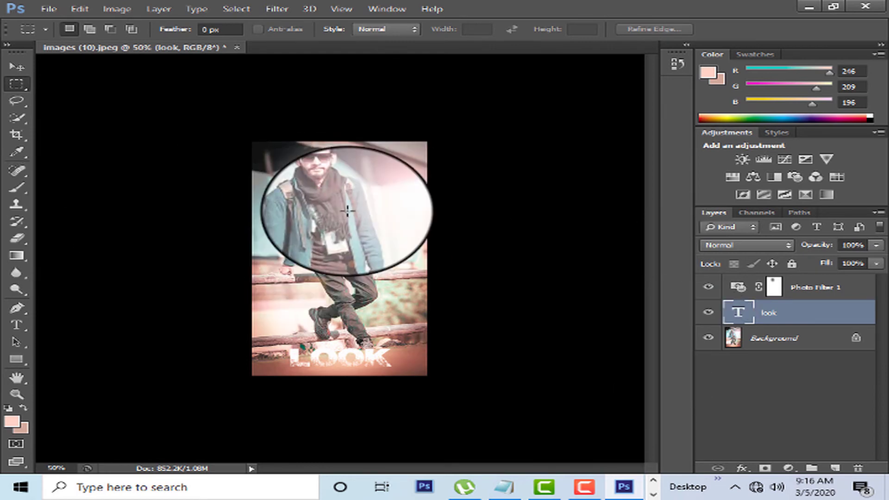
pyautogui.click(785, 159)
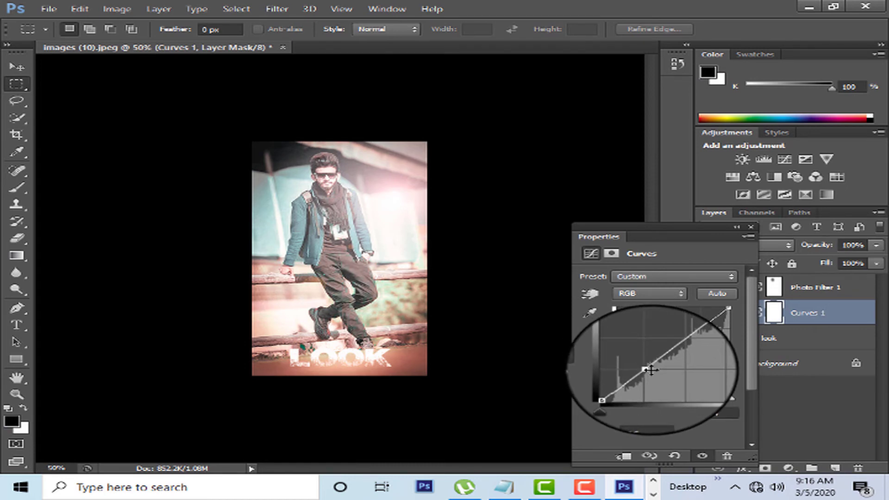
pyautogui.moveTo(645, 367); pyautogui.dragTo(650, 371)
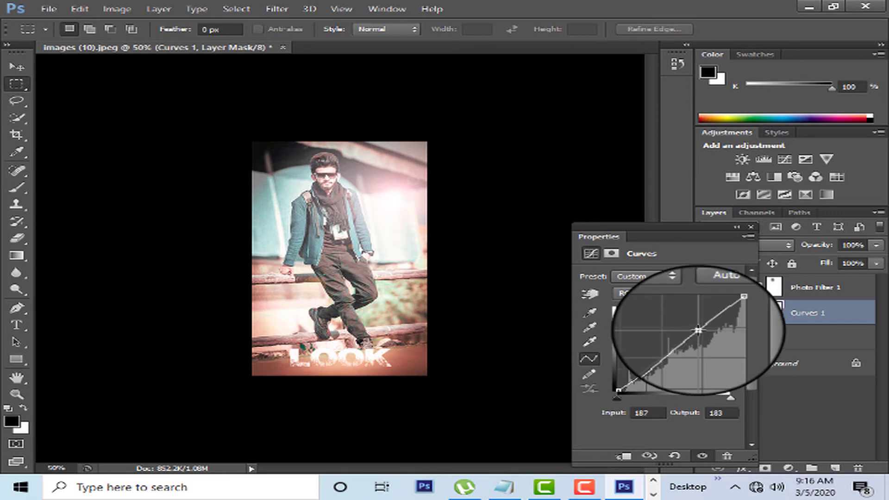
pyautogui.moveTo(698, 330); pyautogui.dragTo(695, 328)
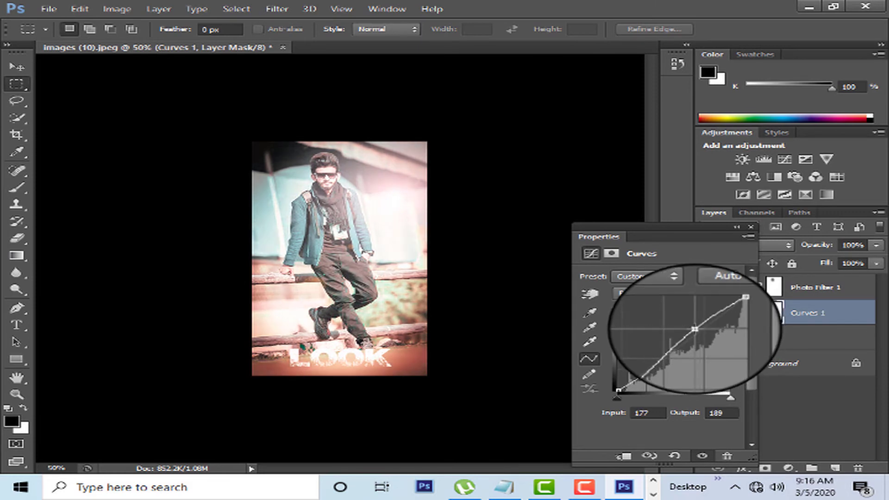
pyautogui.click(750, 226)
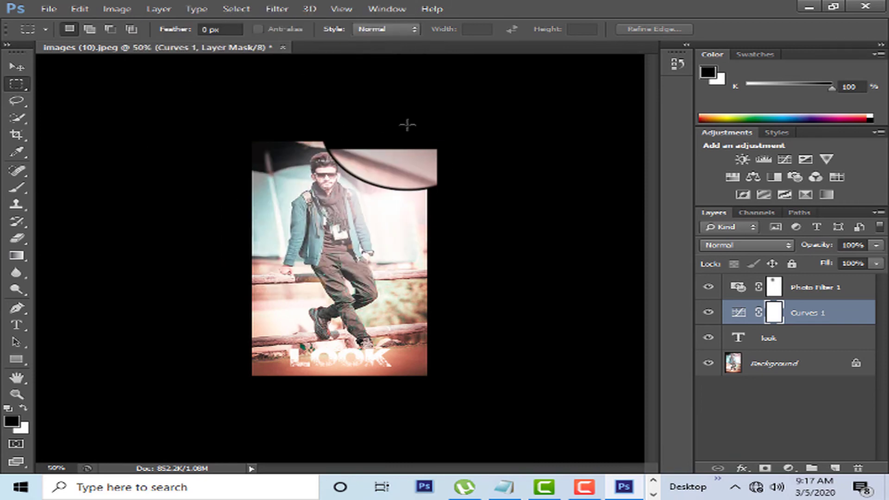
# Step: Save the edited photo as a JPEG named images (10) on Local Disk (G:) and close the document
pyautogui.hotkey('ctrl', 'shift', 's')
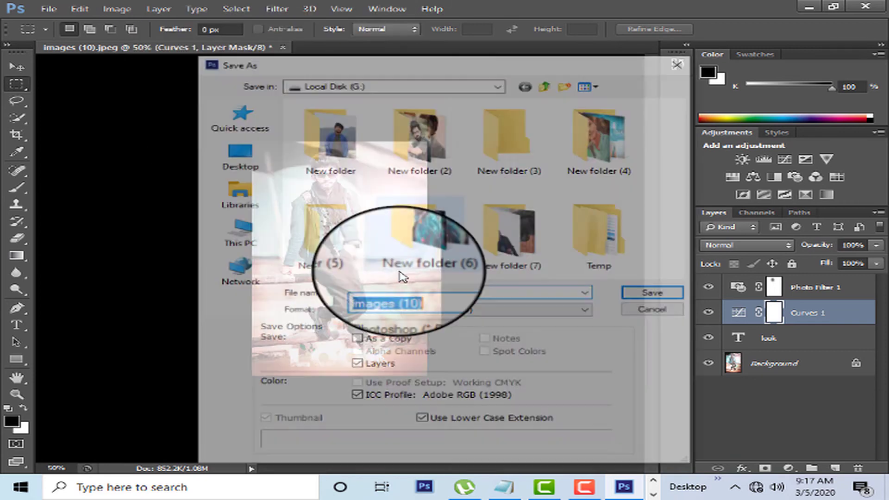
pyautogui.click(468, 313)
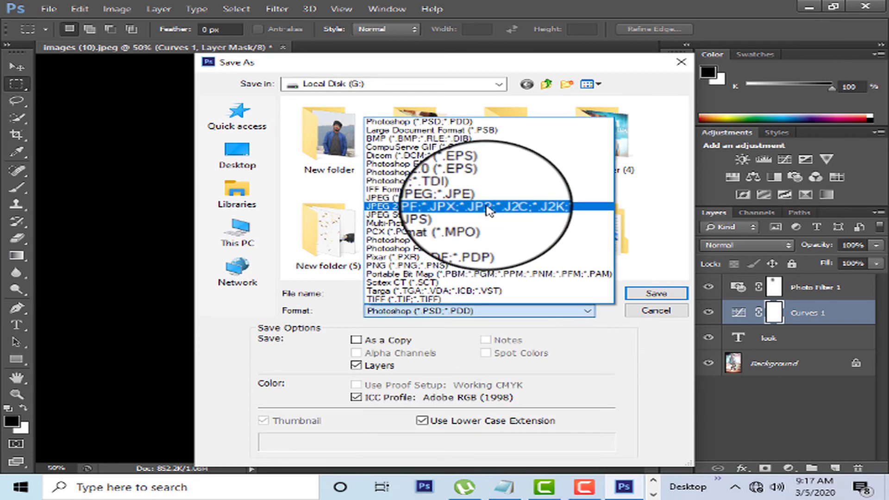
pyautogui.click(456, 200)
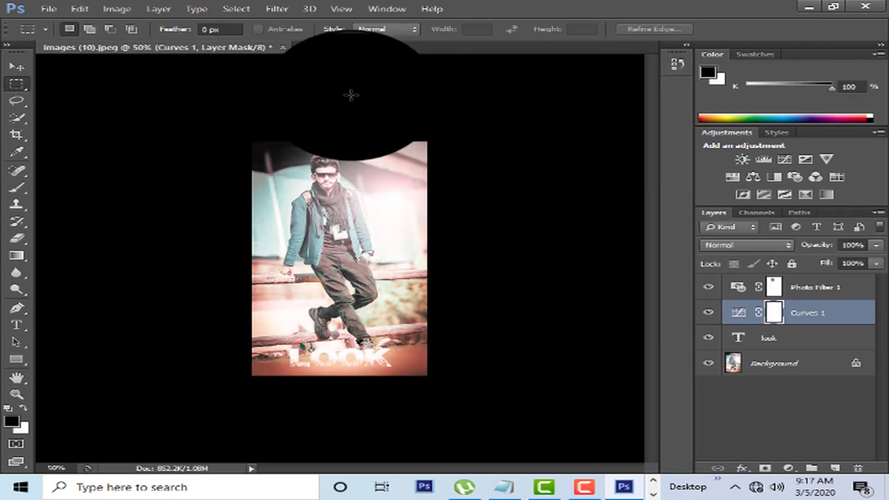
pyautogui.click(283, 46)
pyautogui.click(448, 192)
# Step: Switch to File Explorer and open the images (10) picture from Local Disk (G:) in Photos
pyautogui.click(813, 8)
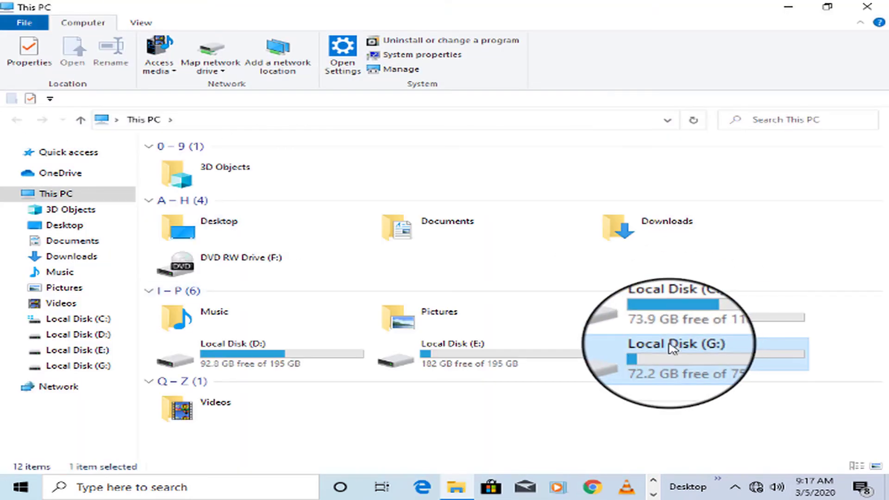
pyautogui.click(616, 361)
pyautogui.doubleClick(616, 366)
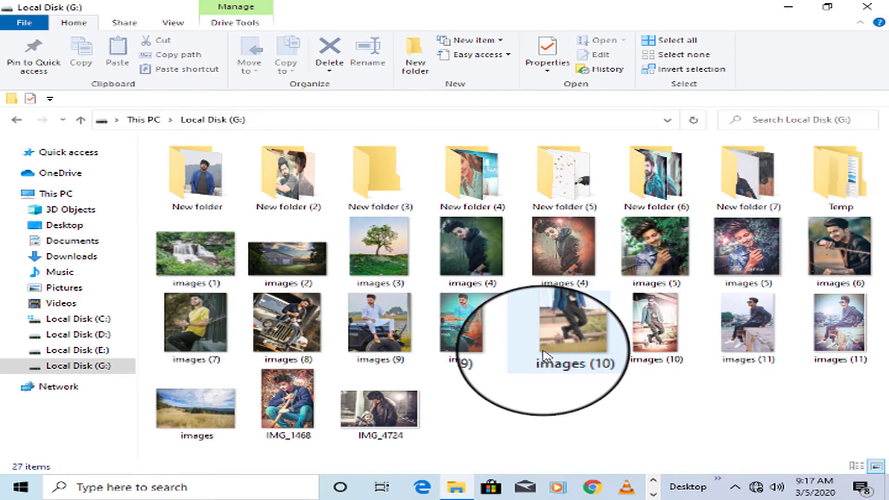
pyautogui.click(690, 323)
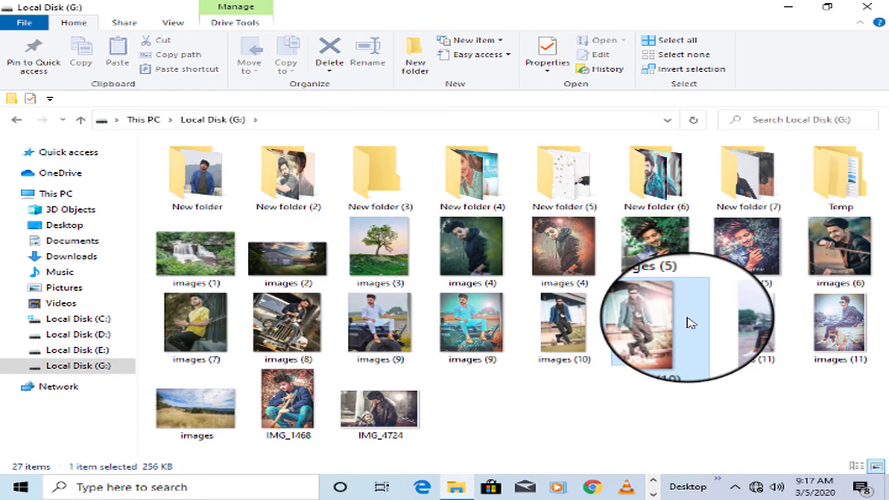
pyautogui.doubleClick(690, 322)
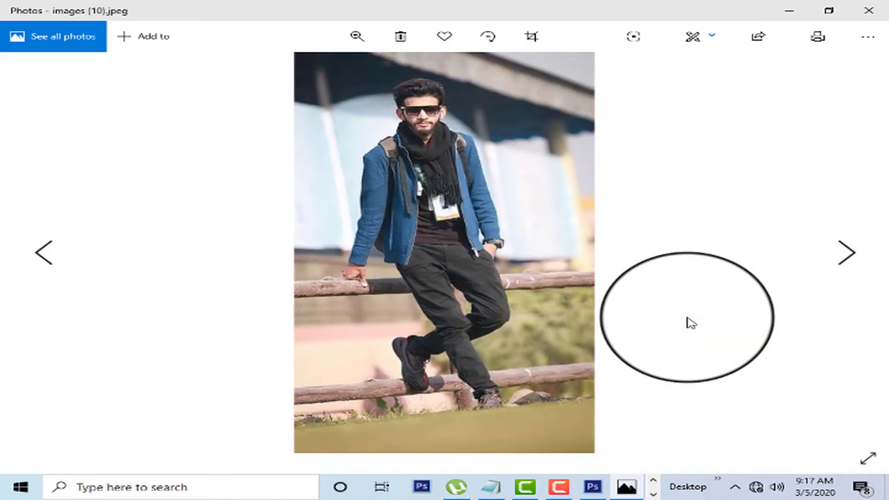
# Step: Compare the original images (10).jpeg with the edited images (10).jpg by flipping back and forth between them, ending on the edited version
pyautogui.press('Right')
pyautogui.press('Left')
pyautogui.press('Right')
pyautogui.press('Left')
pyautogui.press('Right')
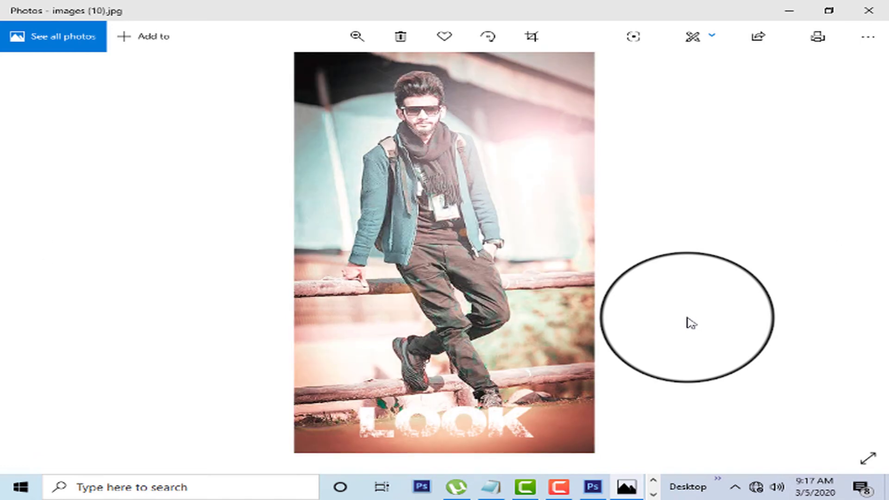
pyautogui.press('Left')
pyautogui.press('Right')
pyautogui.press('Left')
pyautogui.press('Right')
pyautogui.press('Left')
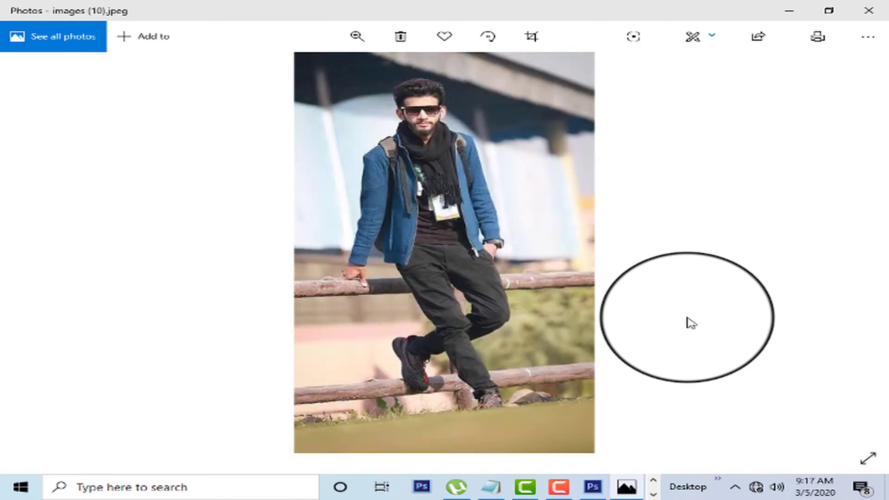
pyautogui.press('Right')
pyautogui.press('Left')
pyautogui.press('Right')
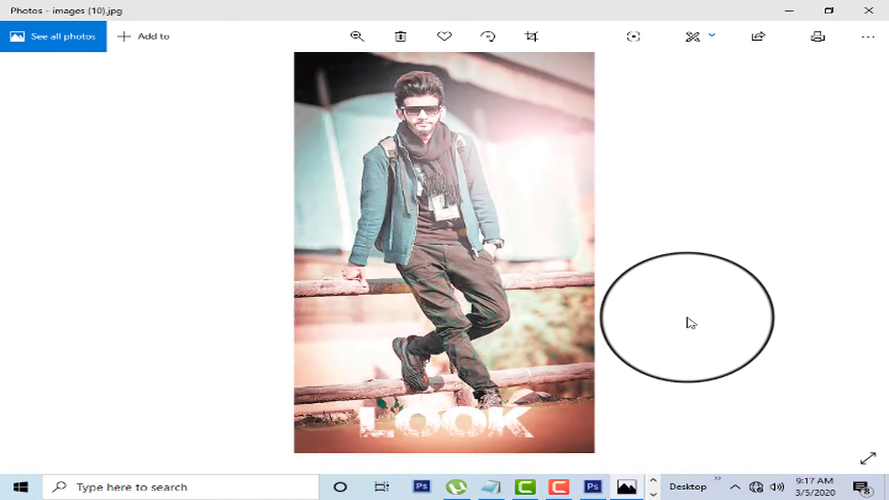
pyautogui.press('Left')
pyautogui.press('Right')
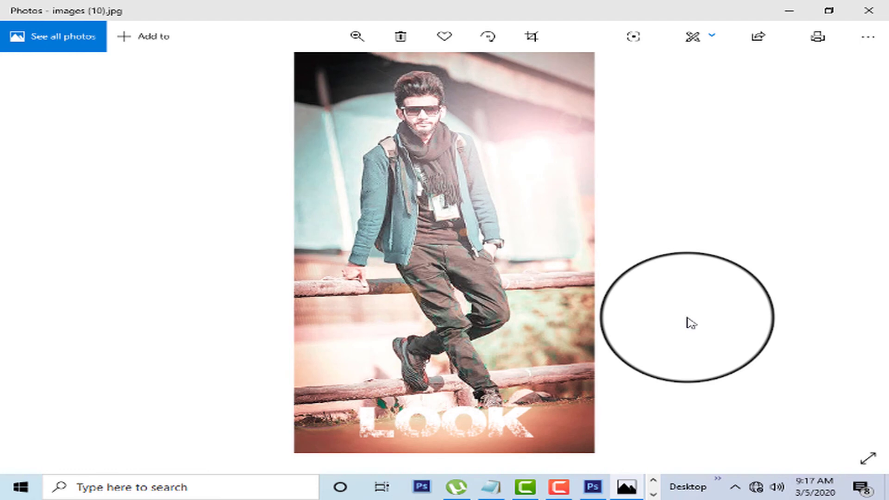